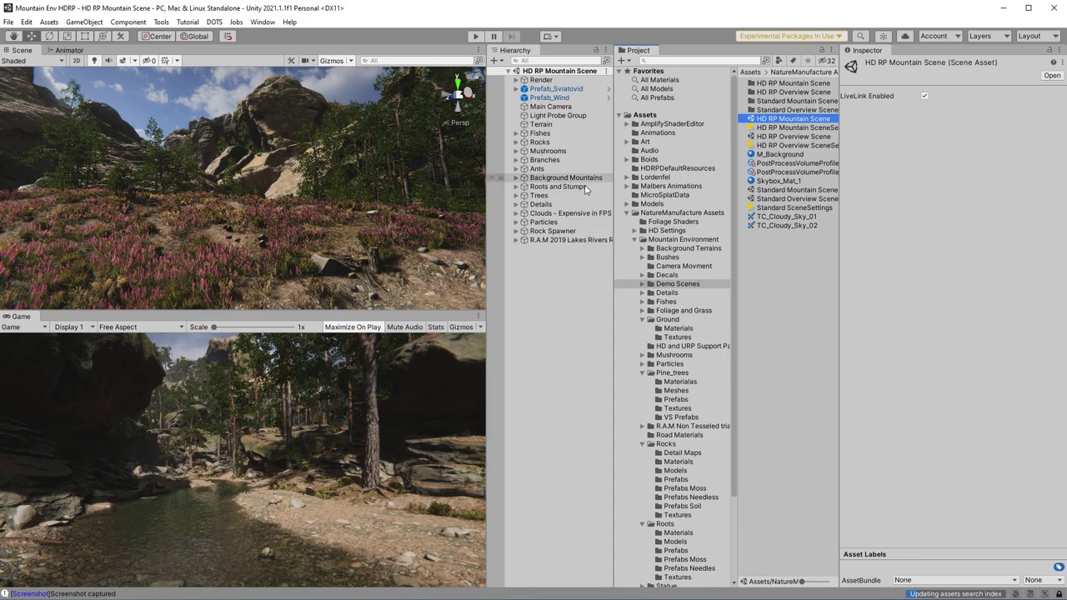
Place the SM_Tower_Stair_02 prefab from Lordenfel's Architecture/Towers folder in the mountain scene and lower it to Y position 99.9
{"action": "left_click", "coordinate": [628, 214]}
{"action": "left_click", "coordinate": [642, 178]}
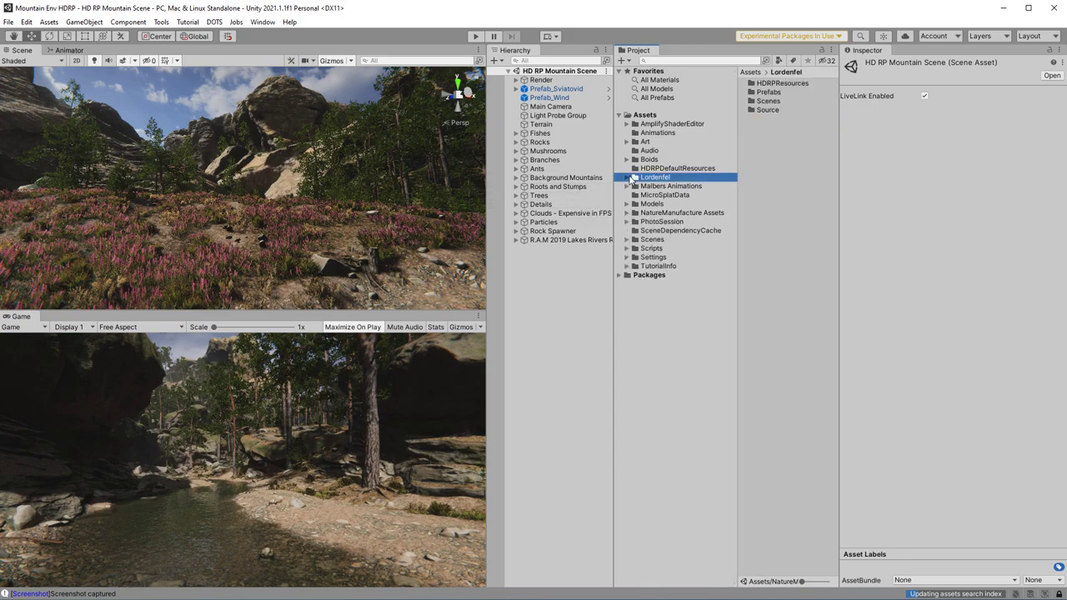
{"action": "left_click", "coordinate": [628, 177]}
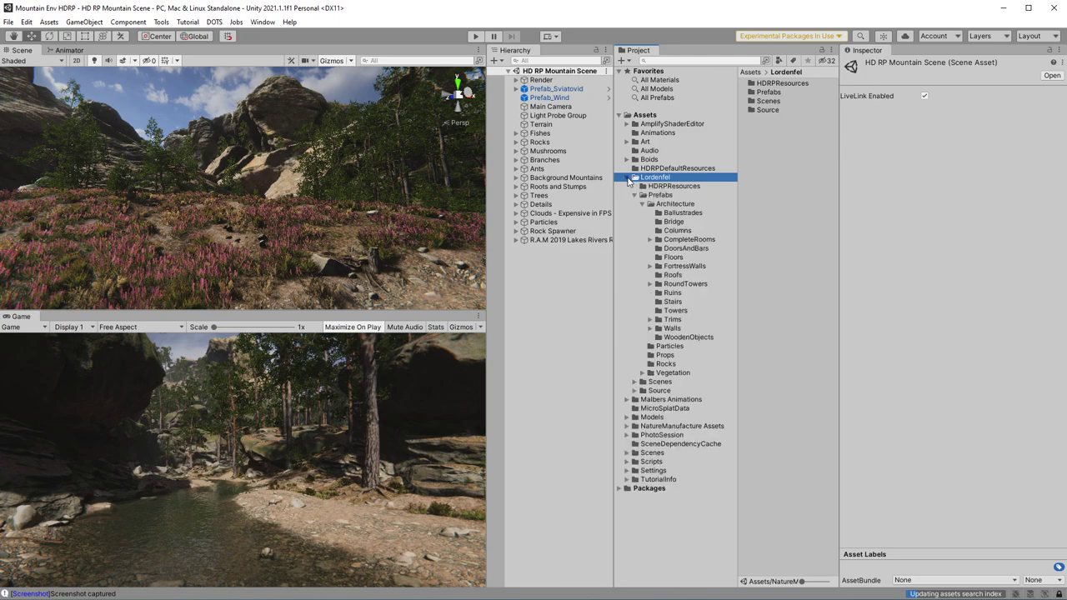
{"action": "left_click", "coordinate": [675, 310]}
{"action": "left_click_drag", "start_coordinate": [787, 305], "coordinate": [214, 214]}
{"action": "key", "text": "s"}
{"action": "right_click_drag", "start_coordinate": [259, 236], "coordinate": [250, 266]}
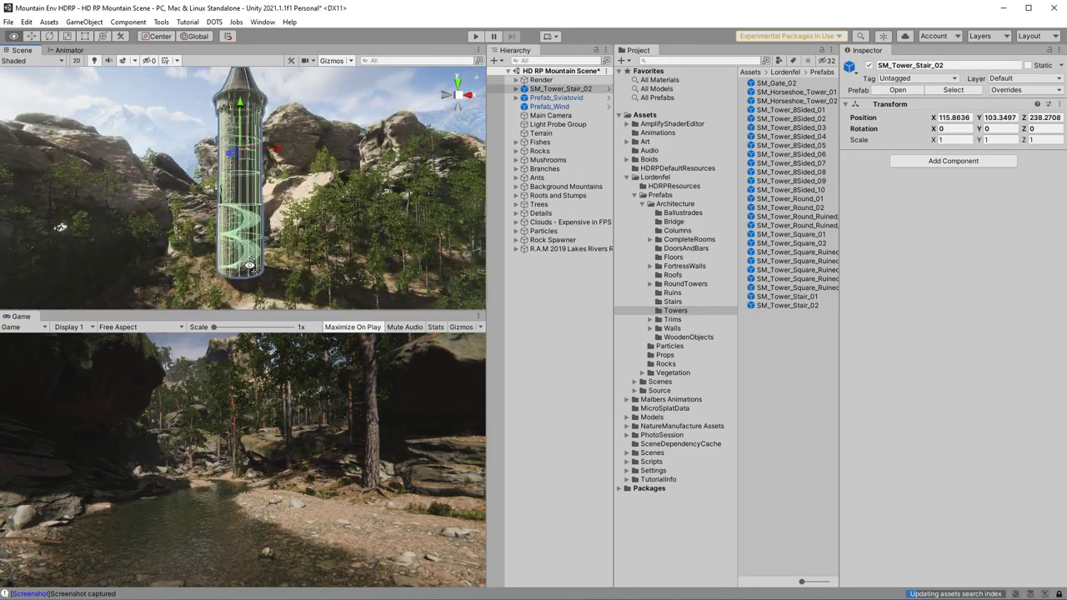
{"action": "left_click_drag", "start_coordinate": [249, 265], "coordinate": [245, 194], "text": "alt"}
{"action": "left_click_drag", "start_coordinate": [237, 102], "coordinate": [241, 123]}
Place the Raccoon Re prefab from the Malbers Animations Raccoon AC "3 - Prefabs Re" folder on the bare ground beside the tower
{"action": "right_click_drag", "start_coordinate": [244, 210], "coordinate": [347, 284]}
{"action": "key", "text": "w"}
{"action": "left_click", "coordinate": [746, 65]}
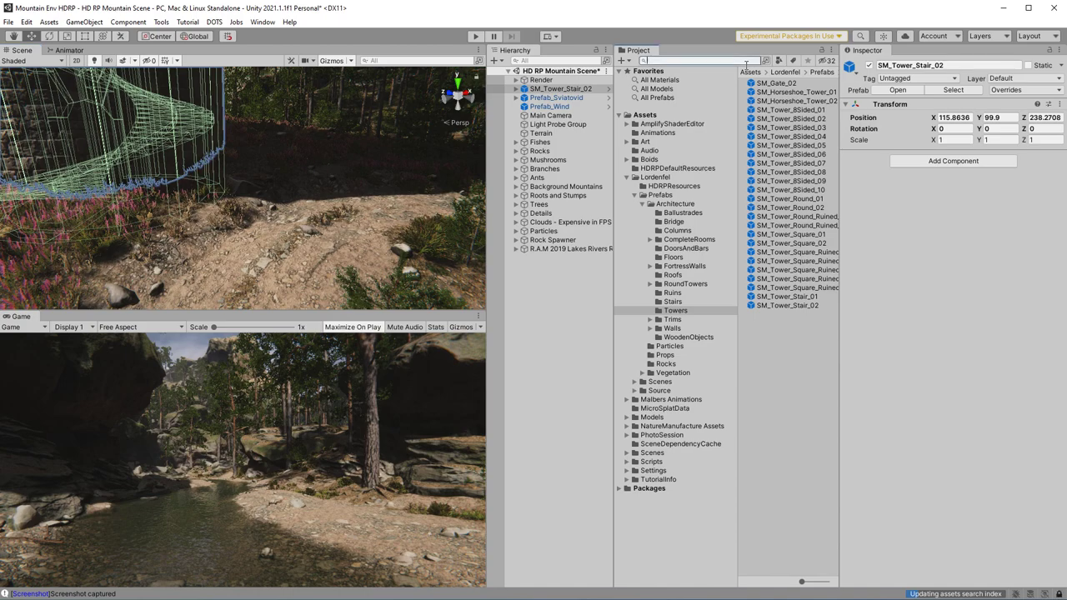
{"action": "left_click", "coordinate": [629, 178]}
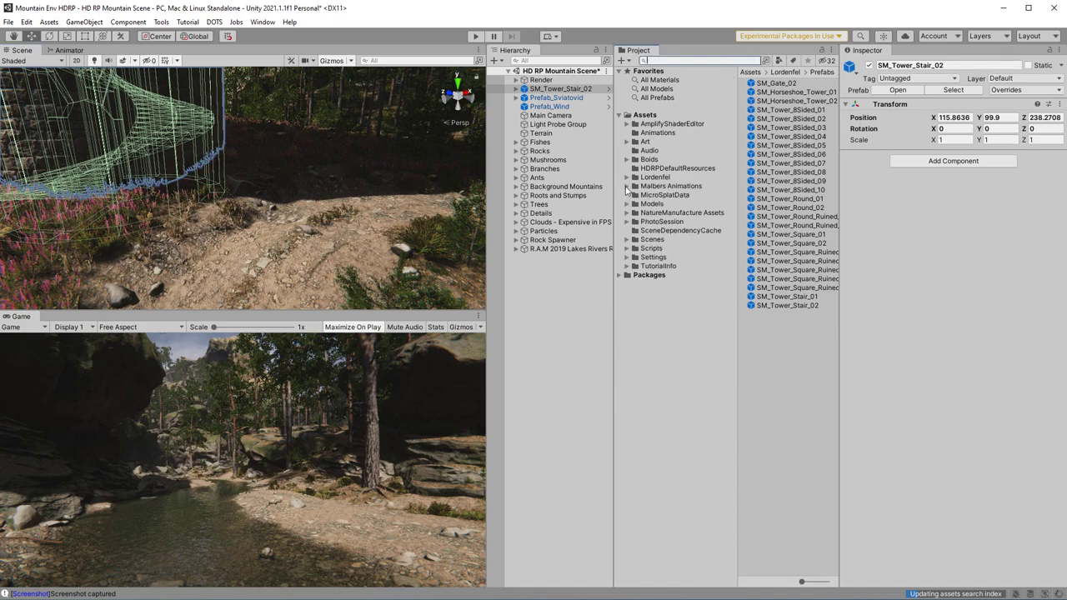
{"action": "left_click", "coordinate": [627, 186]}
{"action": "left_click", "coordinate": [701, 276]}
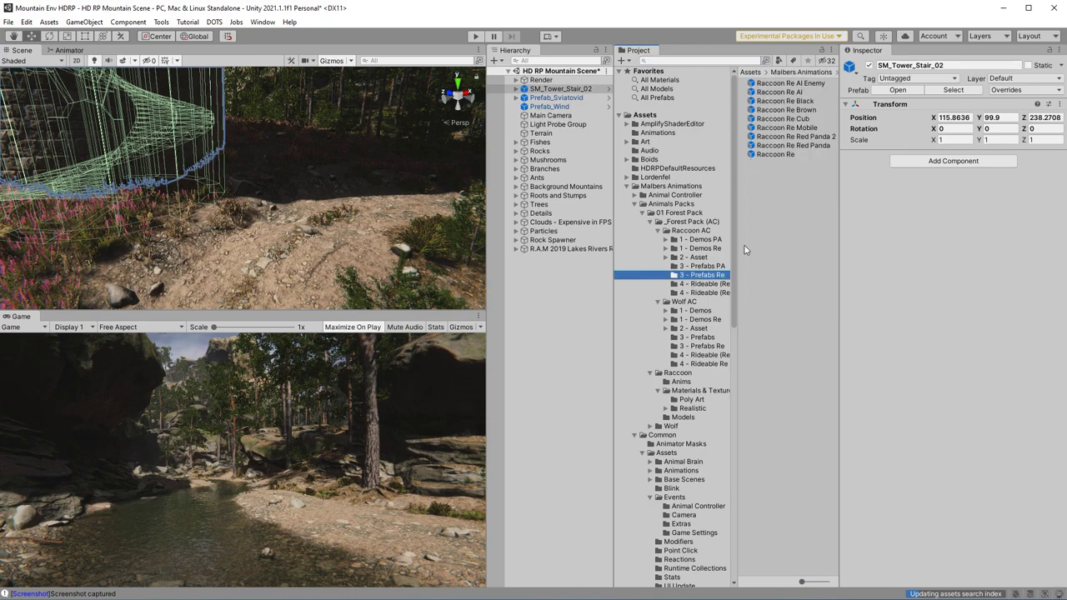
{"action": "left_click", "coordinate": [776, 155]}
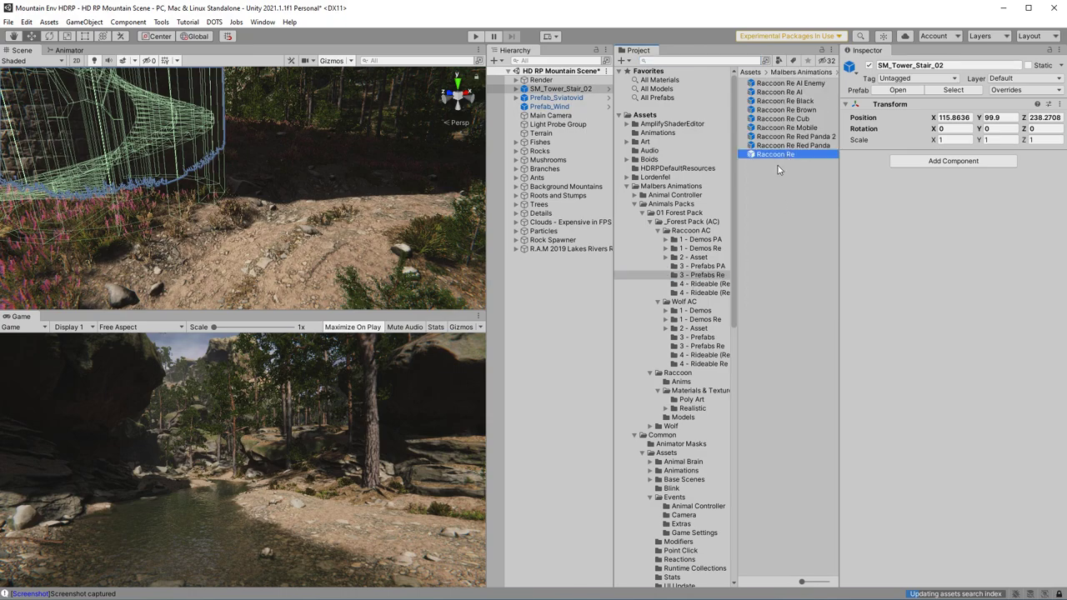
{"action": "left_click_drag", "start_coordinate": [317, 244], "coordinate": [335, 277]}
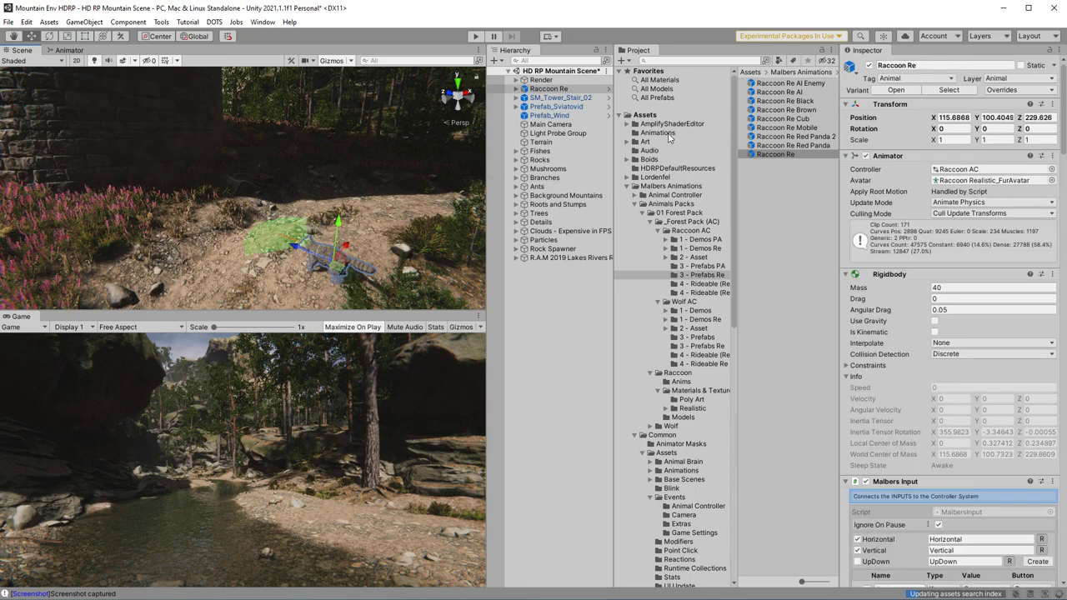
Search the project assets for "freelook" and add the FreeLookCameraRig prefab to the scene at root level
{"action": "left_click", "coordinate": [708, 63]}
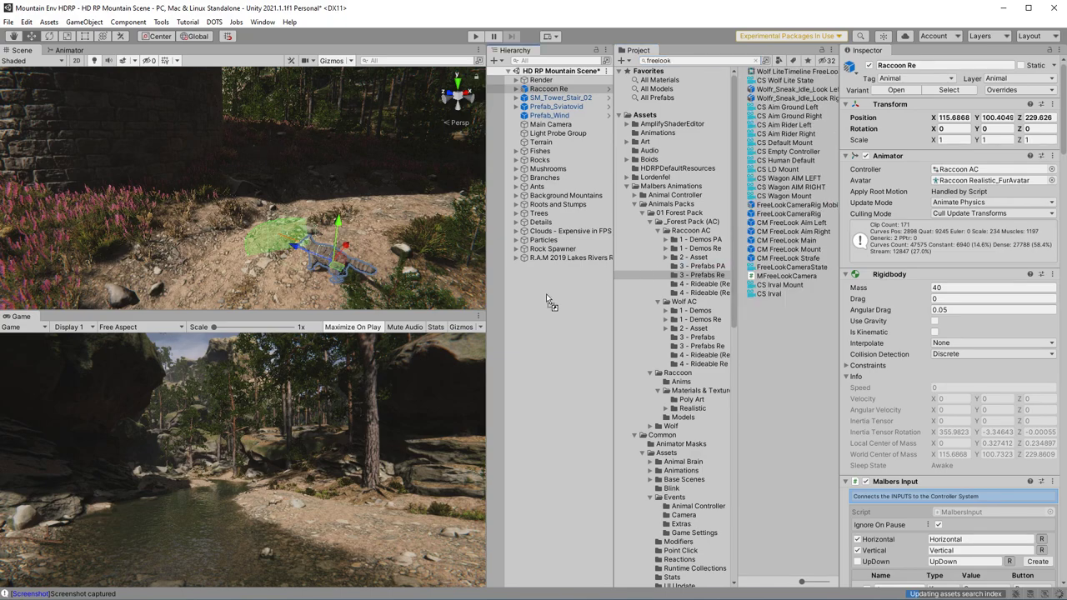
{"action": "left_click_drag", "start_coordinate": [546, 294], "coordinate": [544, 291]}
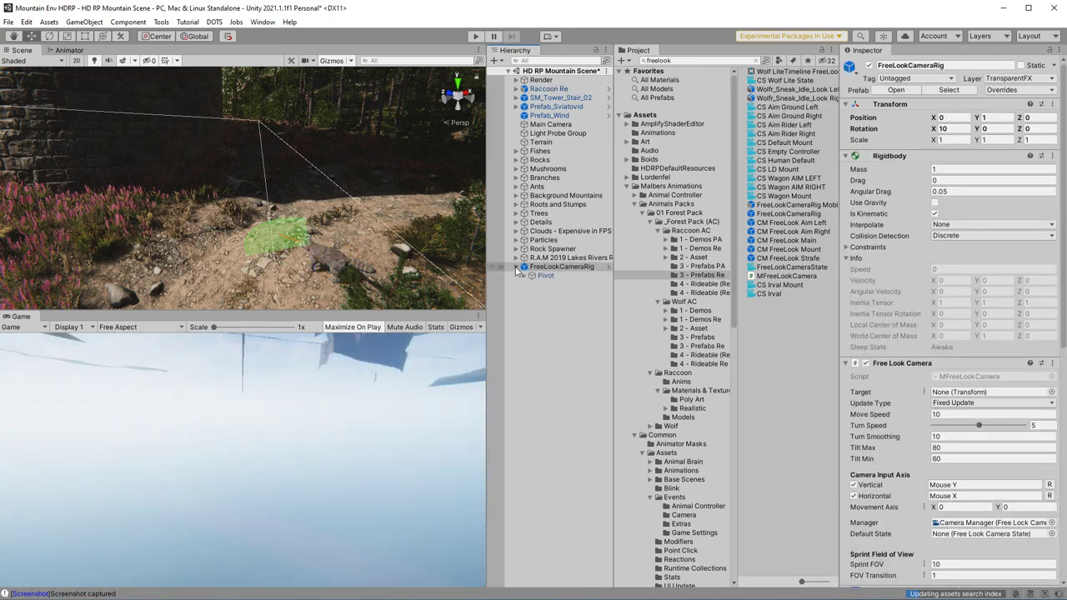
Set the camera rig's Main Camera to field of view 60, far clipping plane 1000 and Temporal Anti-aliasing (TAA)
{"action": "left_click", "coordinate": [524, 276]}
{"action": "left_click", "coordinate": [571, 285]}
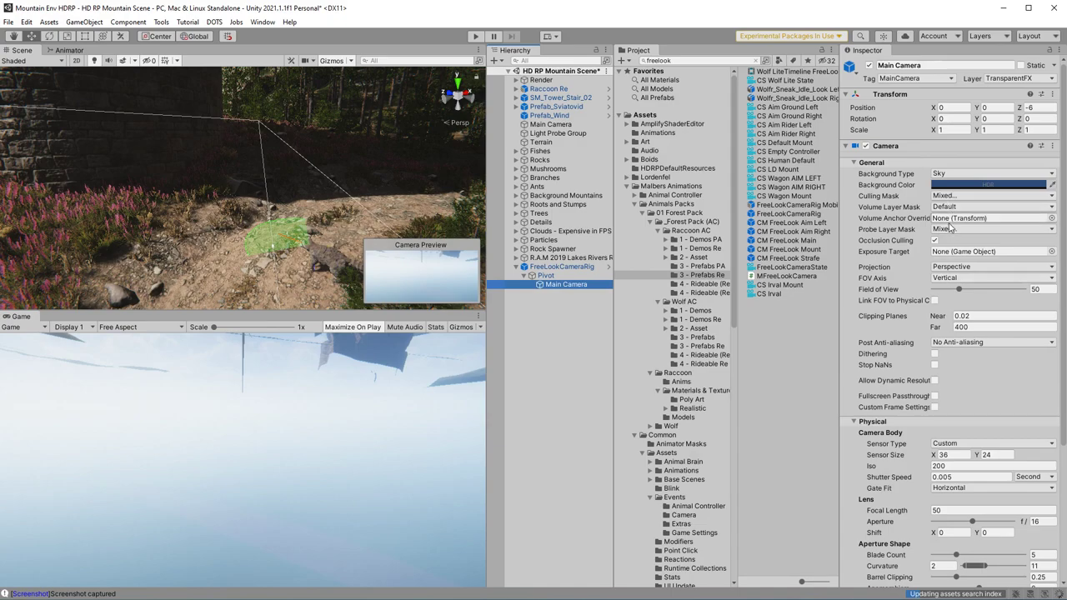
{"action": "left_click", "coordinate": [1055, 289]}
{"action": "type", "text": "60"}
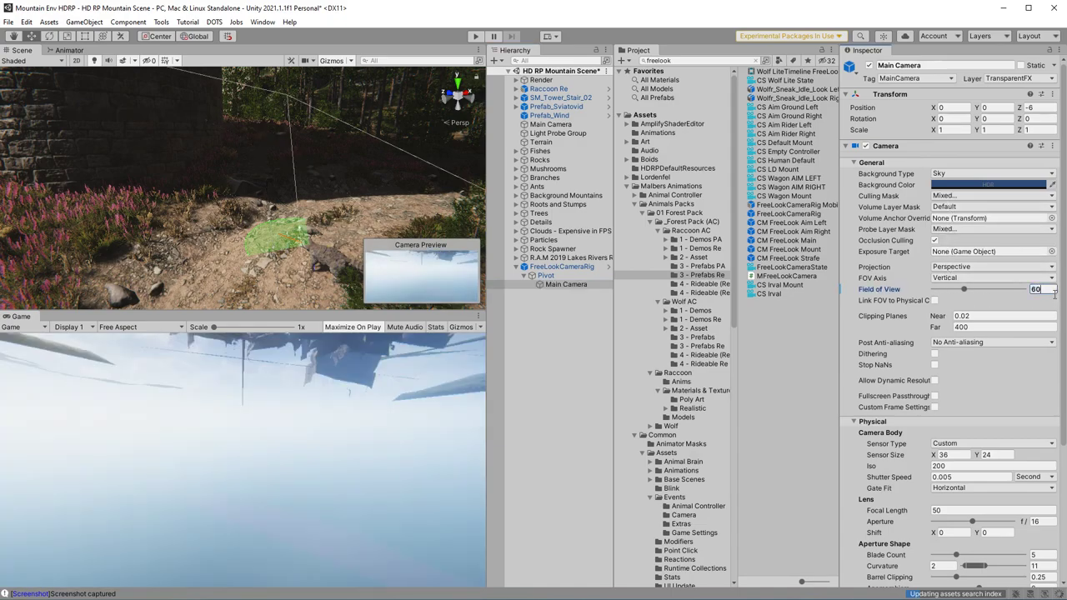
{"action": "left_click", "coordinate": [1004, 328]}
{"action": "type", "text": "1000"}
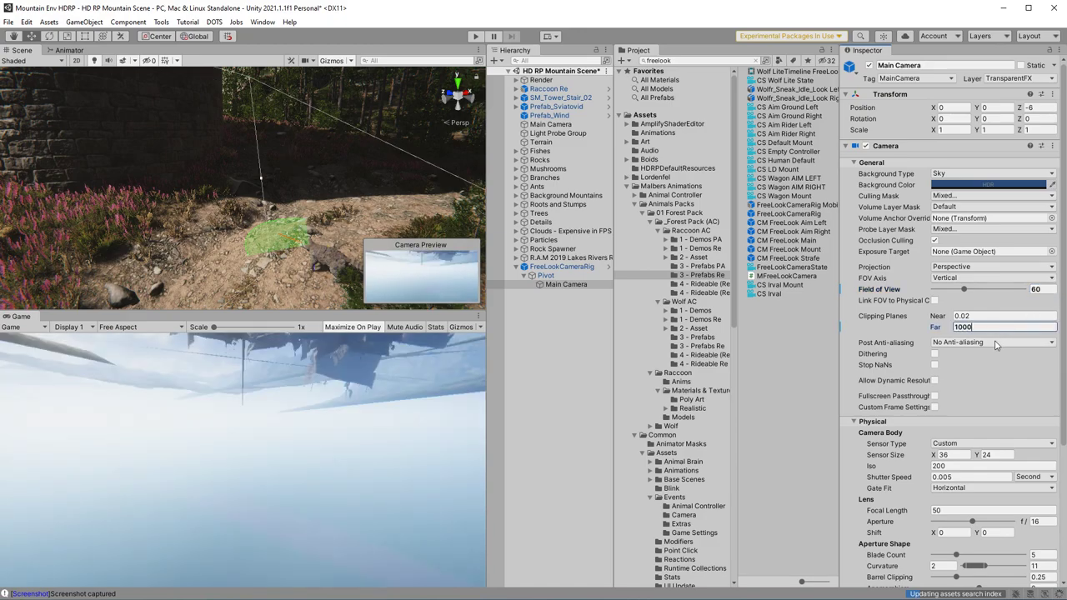
{"action": "left_click", "coordinate": [996, 342]}
{"action": "left_click", "coordinate": [992, 380]}
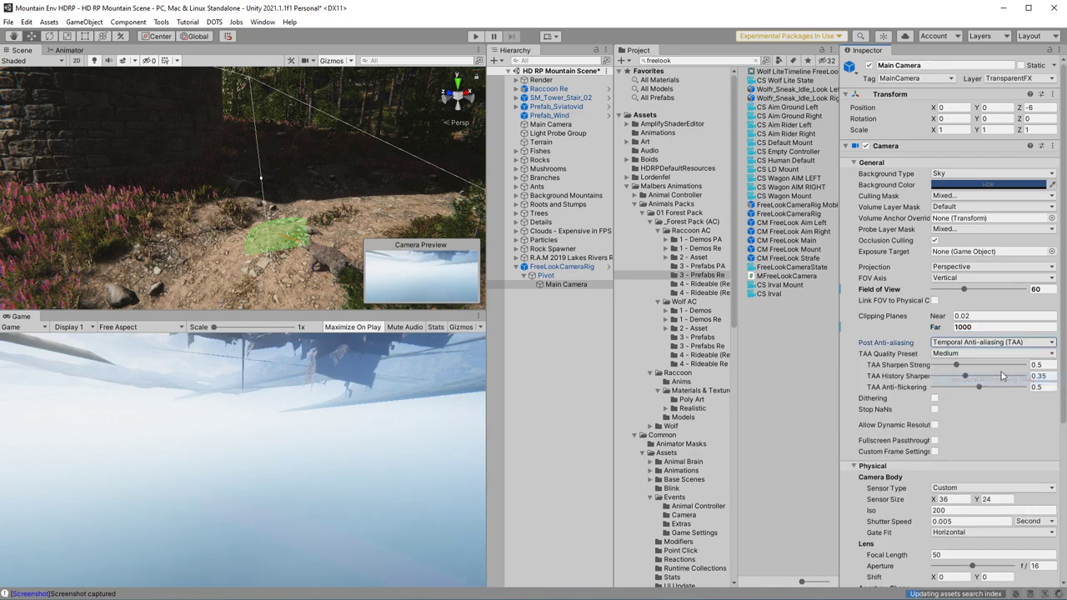
{"action": "scroll", "coordinate": [1061, 339], "scroll_direction": "down", "scroll_amount": 6}
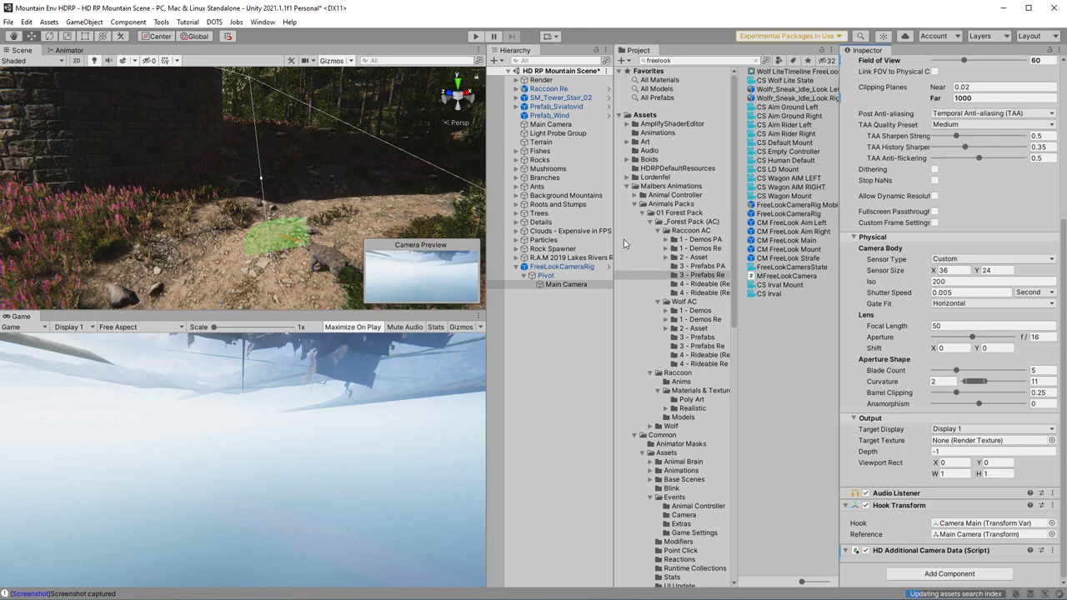
Assign Raccoon Re as the FreeLookCameraRig's Free Look Camera target and toggle the rig's Event Listener component
{"action": "left_click", "coordinate": [563, 267]}
{"action": "left_click_drag", "start_coordinate": [560, 92], "coordinate": [932, 185]}
{"action": "left_click", "coordinate": [865, 362]}
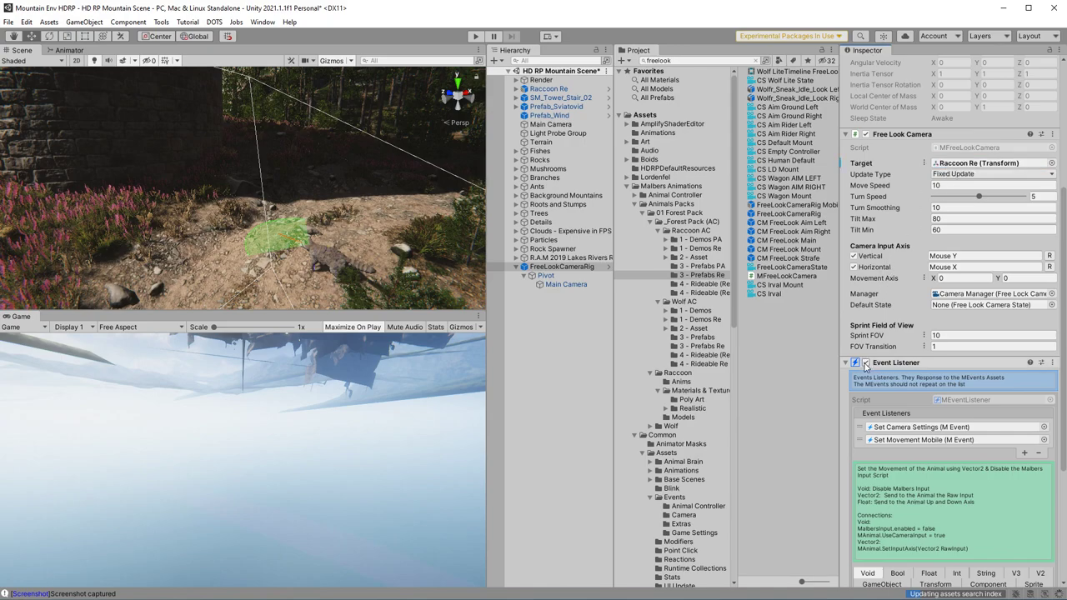
Group the FreeLookCameraRig under a new empty parent object and deactivate the scene's original Main Camera
{"action": "left_click", "coordinate": [565, 267]}
{"action": "key", "text": "ctrl+shift+g"}
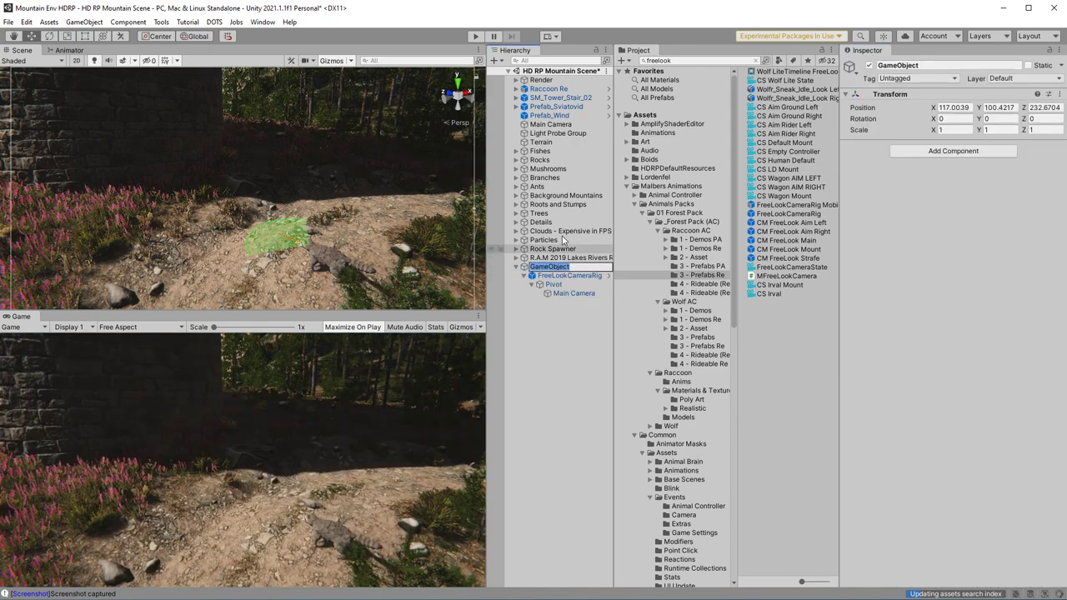
{"action": "left_click", "coordinate": [551, 115]}
{"action": "left_click", "coordinate": [550, 124]}
{"action": "left_click", "coordinate": [869, 66]}
Set the Z position of the camera rig's Main Camera to -3
{"action": "left_click", "coordinate": [573, 293]}
{"action": "left_click", "coordinate": [1036, 107]}
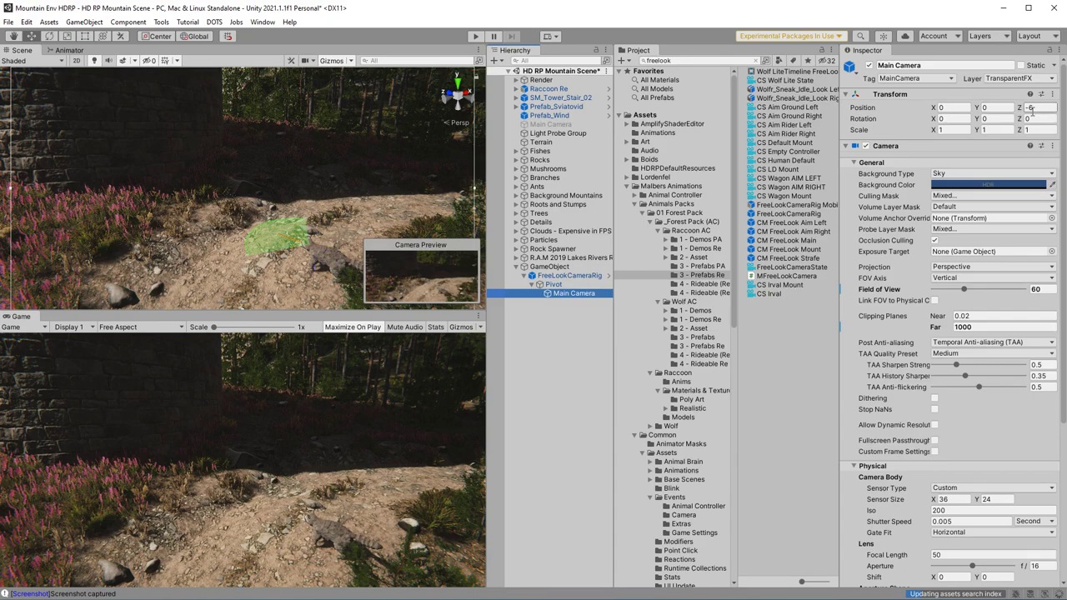
{"action": "left_click", "coordinate": [1032, 109]}
{"action": "type", "text": "3"}
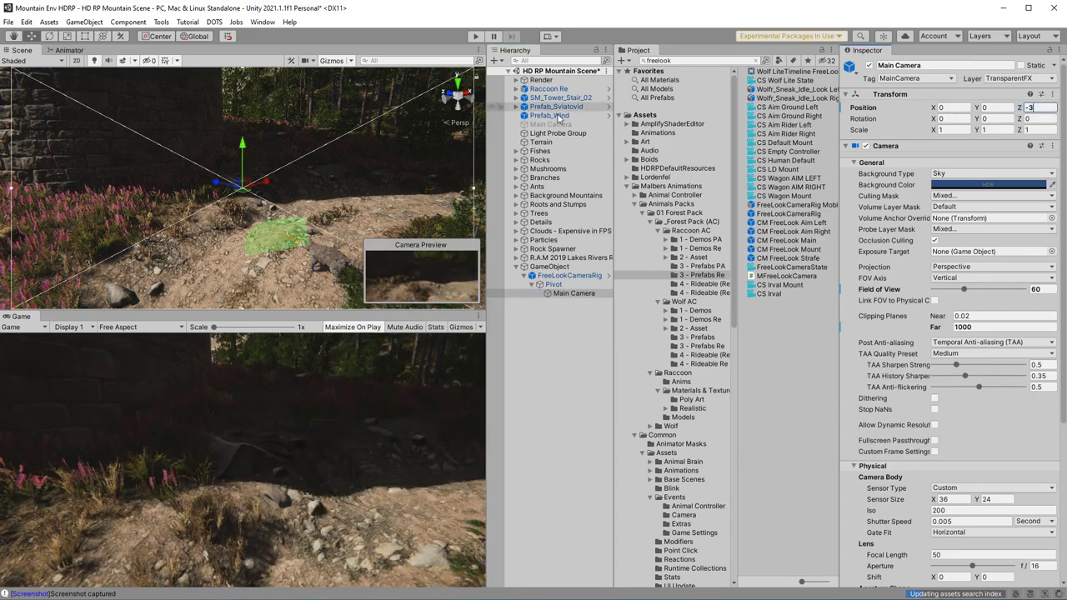
Assign the Climb tag to SM_Tower_Stair_02 and all of its nested child objects
{"action": "left_click", "coordinate": [515, 97]}
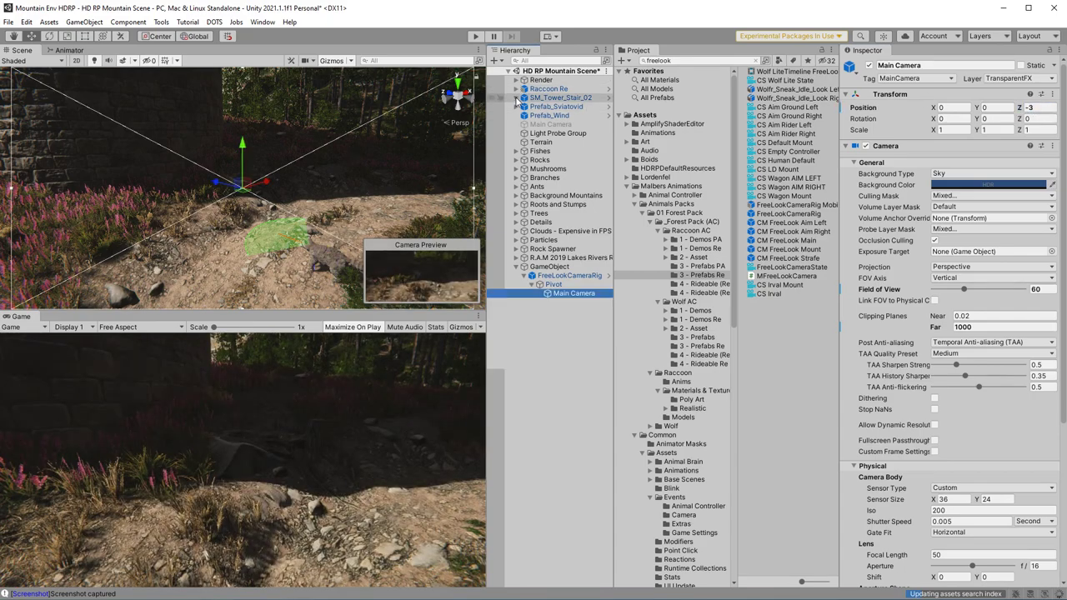
{"action": "left_click", "coordinate": [515, 98]}
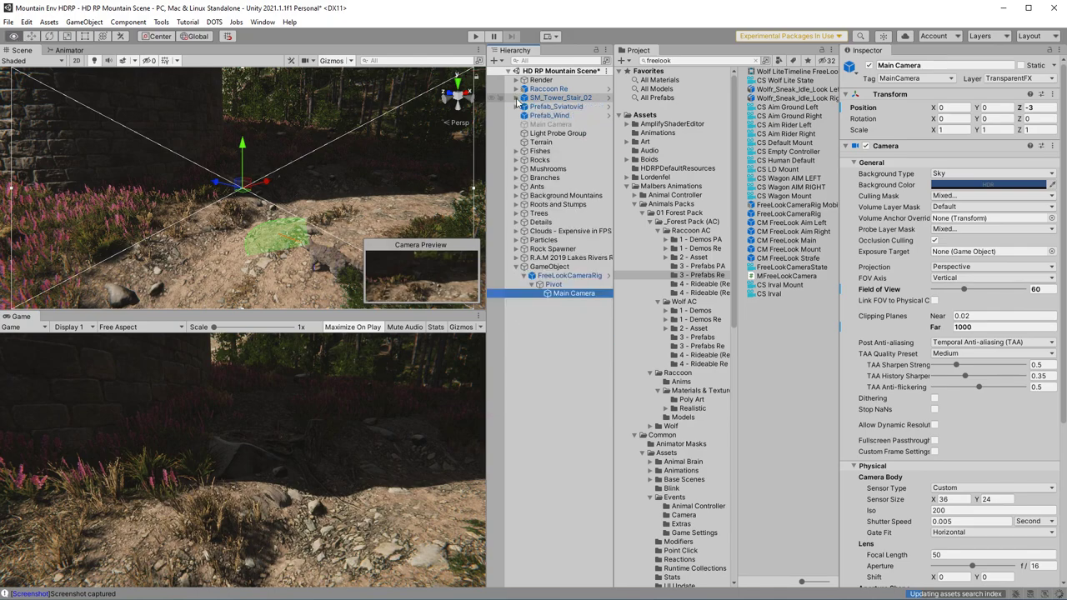
{"action": "left_click", "coordinate": [515, 97], "text": "alt"}
{"action": "left_click", "coordinate": [556, 98]}
{"action": "scroll", "coordinate": [557, 412], "scroll_direction": "down", "scroll_amount": 5}
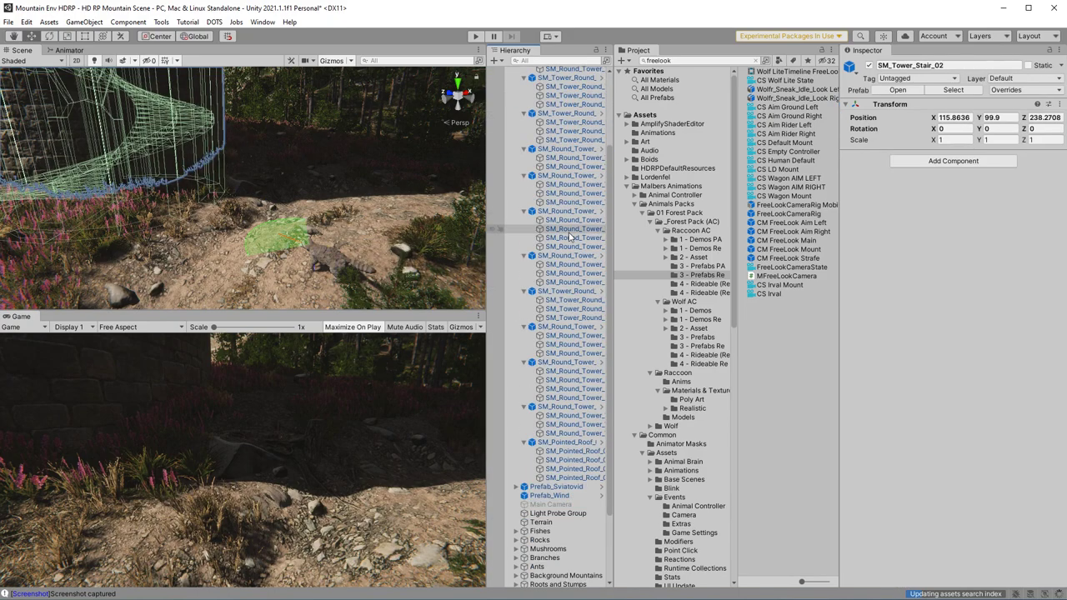
{"action": "left_click", "coordinate": [556, 412], "text": "shift"}
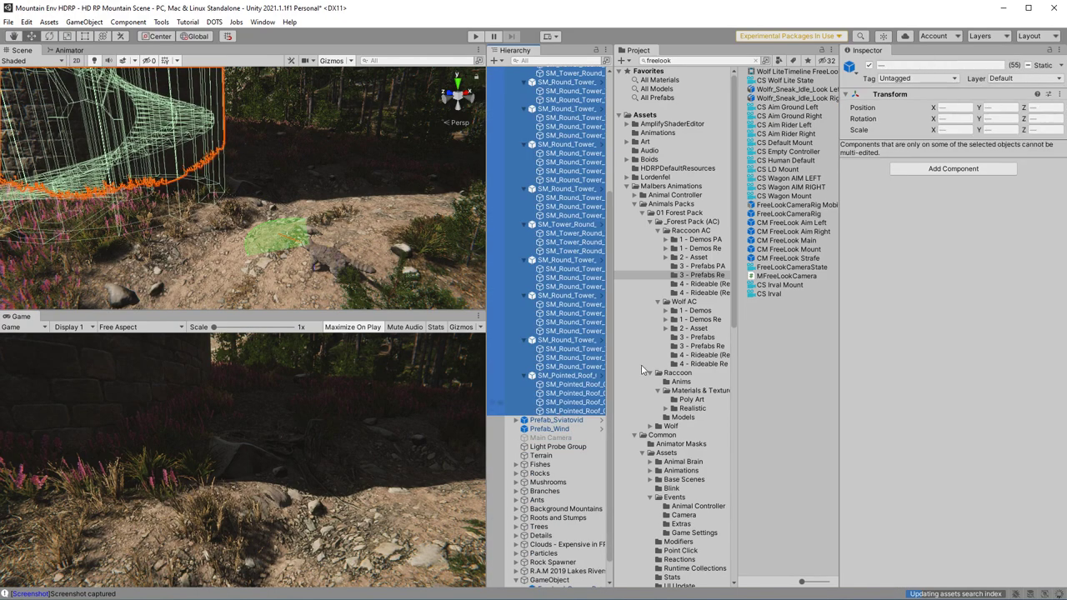
{"action": "left_click", "coordinate": [898, 78]}
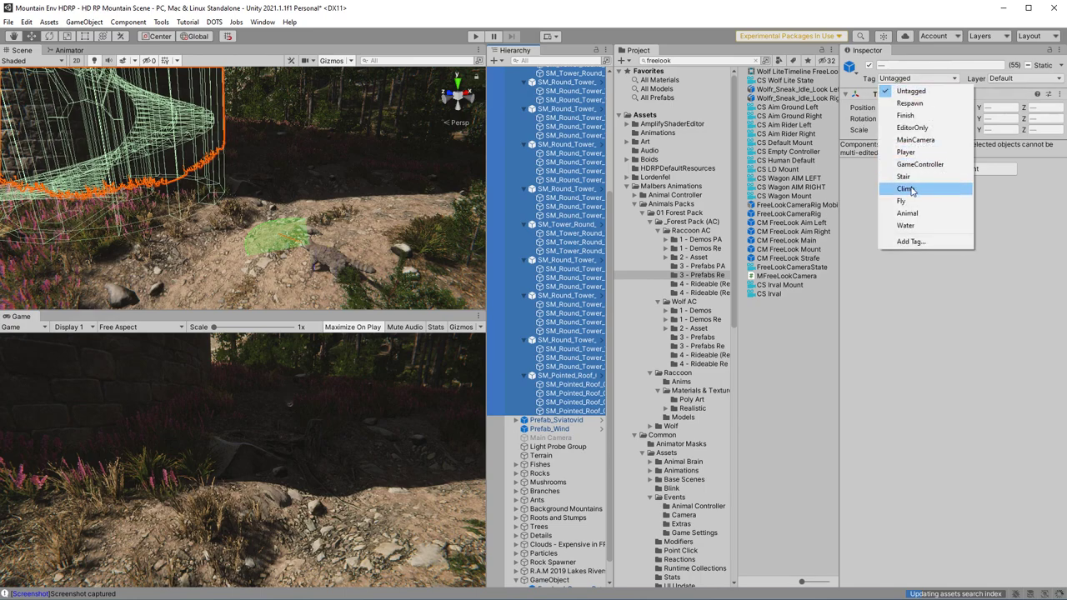
{"action": "left_click", "coordinate": [906, 188]}
{"action": "scroll", "coordinate": [550, 166], "scroll_direction": "up", "scroll_amount": 5}
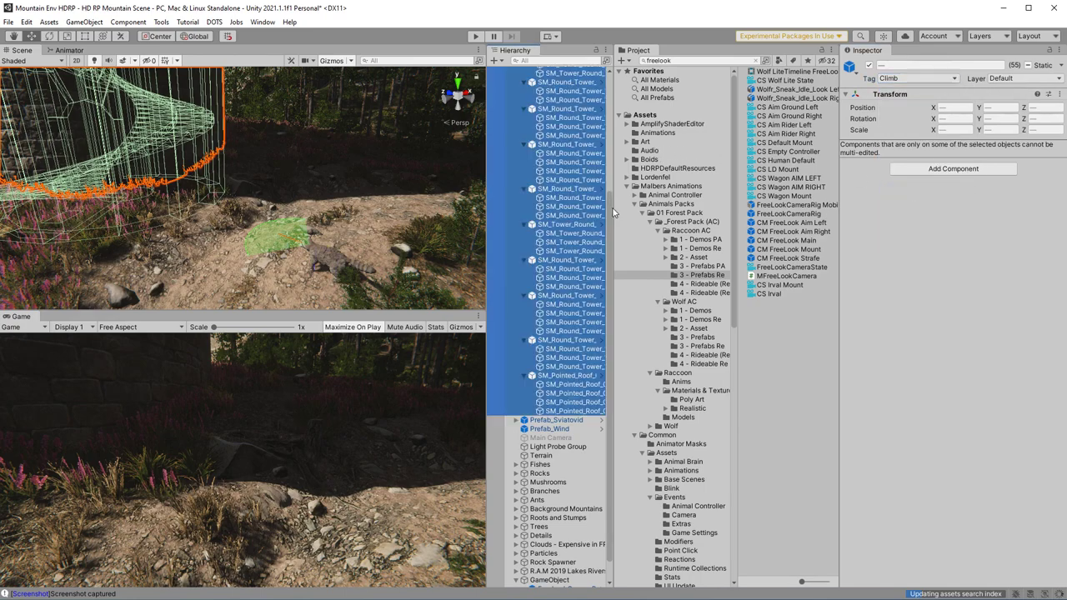
{"action": "left_click", "coordinate": [522, 98]}
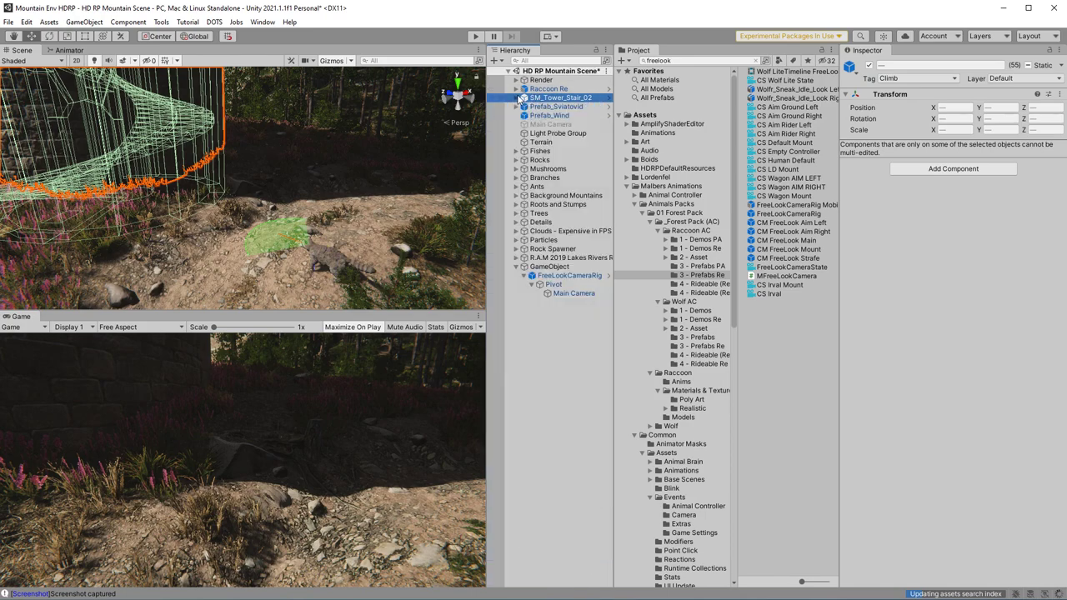
Add the Photo Session prefab to the scene at root level, keeping its default name
{"action": "left_click", "coordinate": [538, 349]}
{"action": "right_click", "coordinate": [539, 346]}
{"action": "mouse_move", "coordinate": [597, 572]}
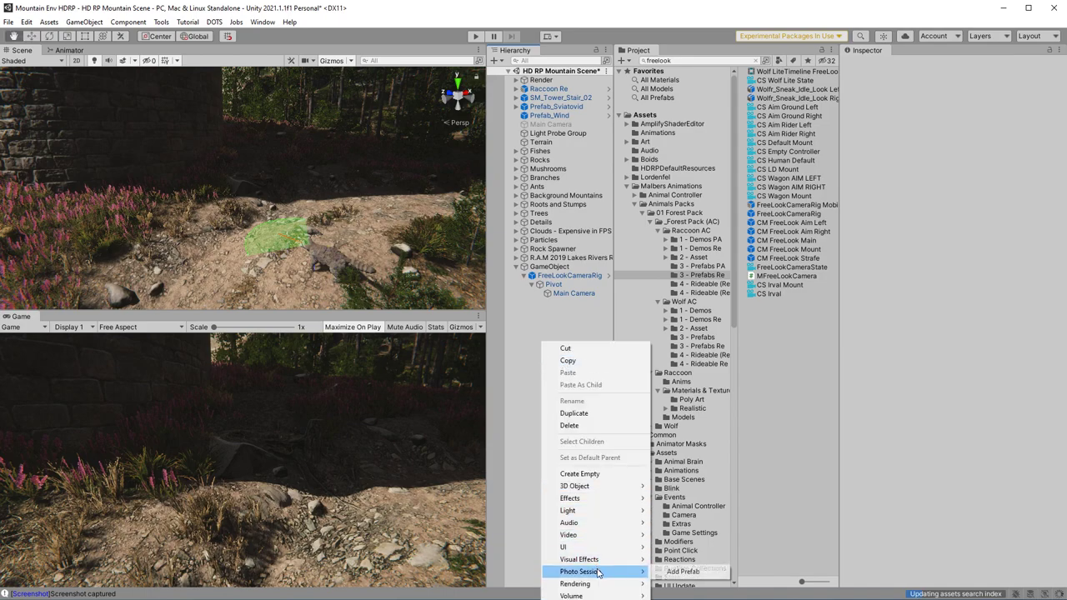
{"action": "left_click", "coordinate": [682, 572]}
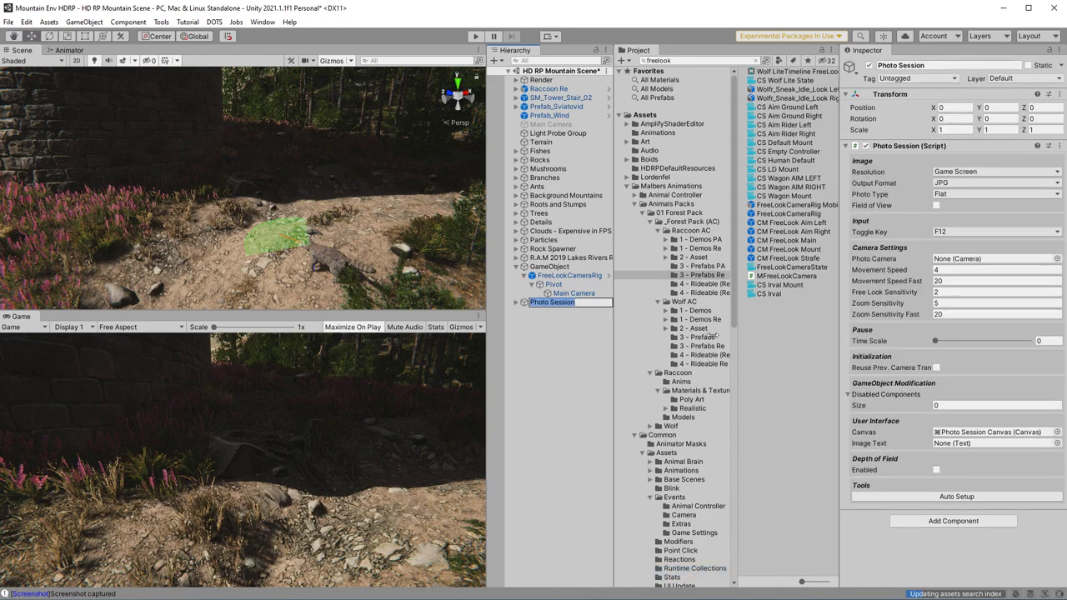
{"action": "left_click", "coordinate": [544, 336]}
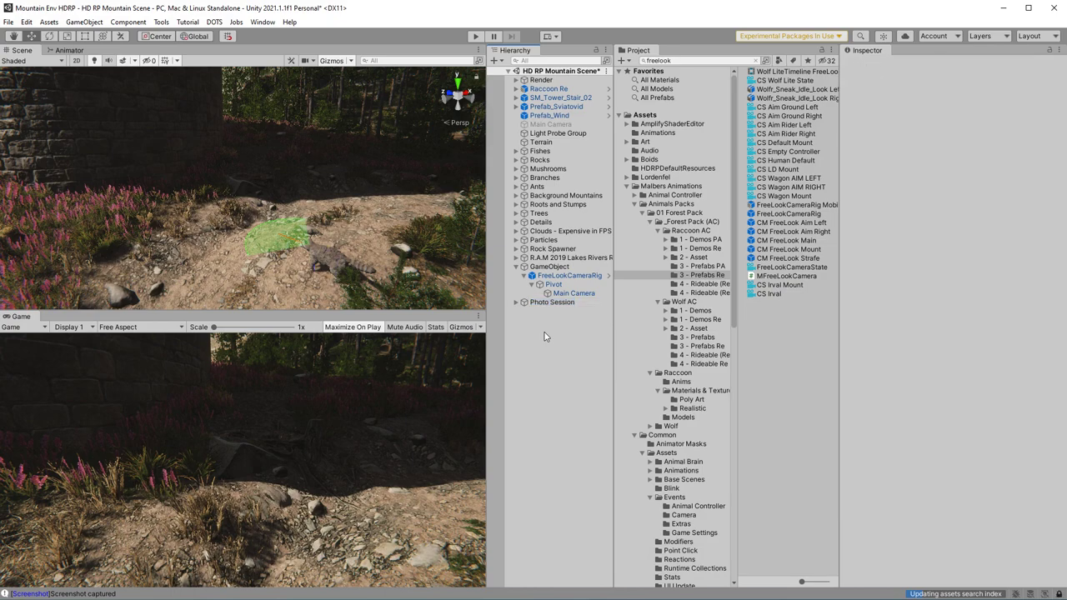
Add a Global Volume to the scene, create a new profile for it and set its priority to 1
{"action": "right_click", "coordinate": [537, 311]}
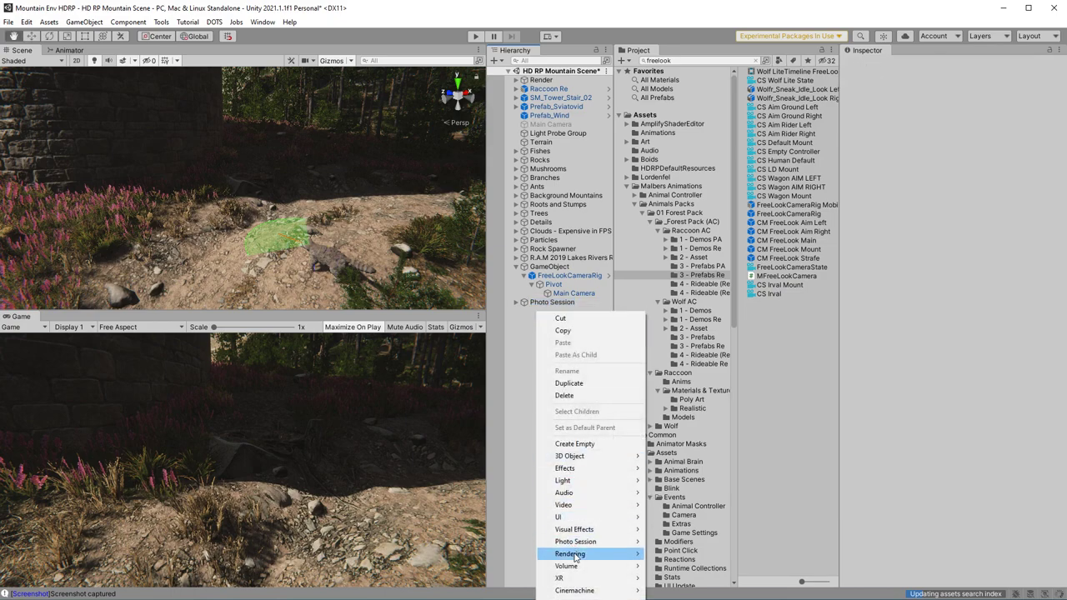
{"action": "mouse_move", "coordinate": [582, 567]}
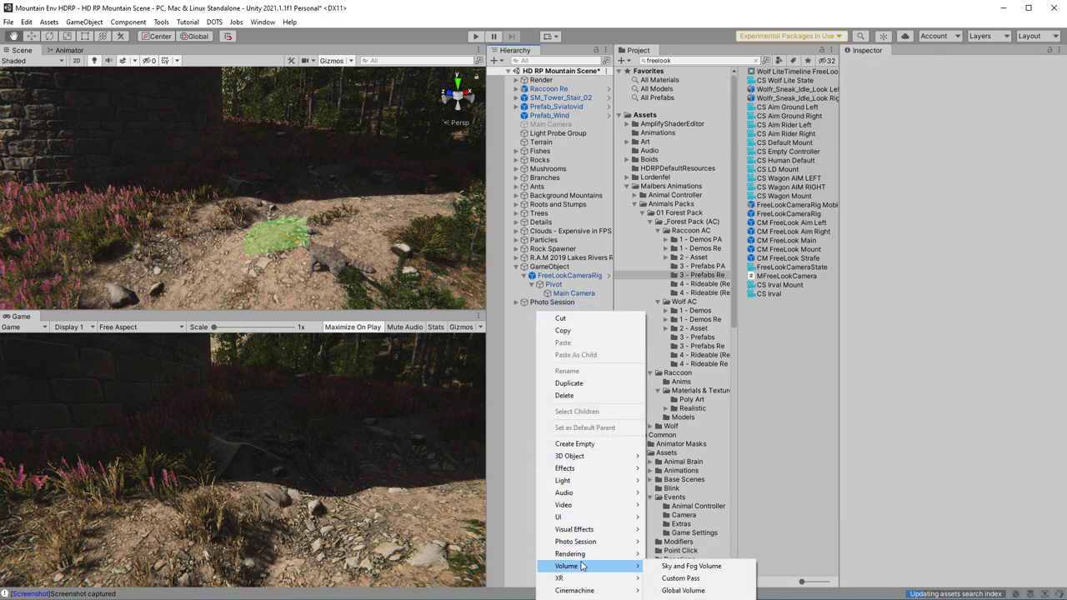
{"action": "left_click", "coordinate": [683, 591]}
{"action": "left_click", "coordinate": [1045, 193]}
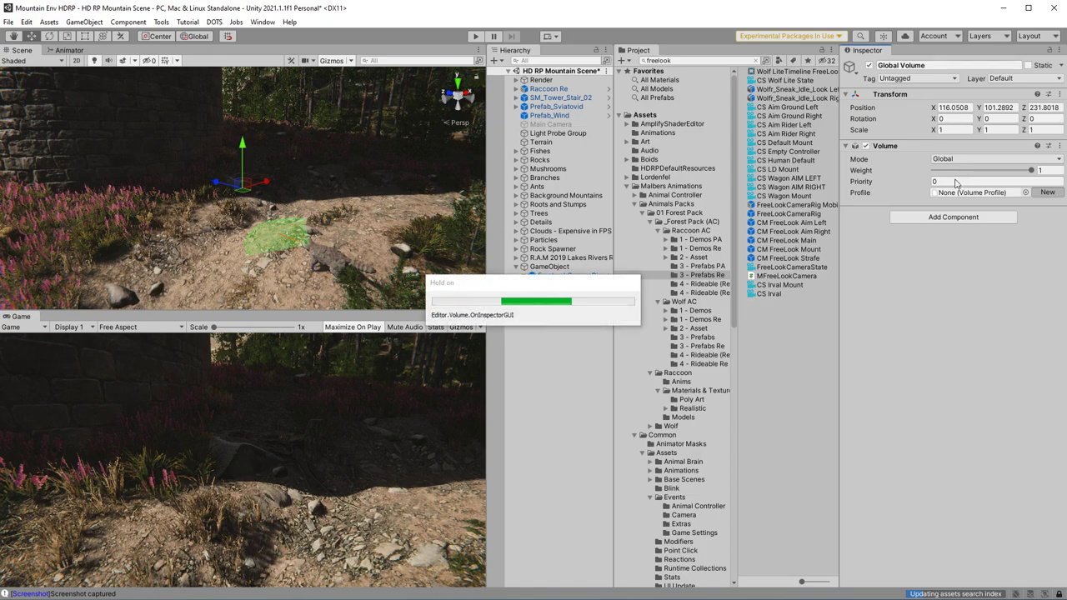
{"action": "left_click", "coordinate": [959, 182]}
Add an Exposure override to the Global Volume and enable its Mode setting as Fixed
{"action": "left_click", "coordinate": [943, 235]}
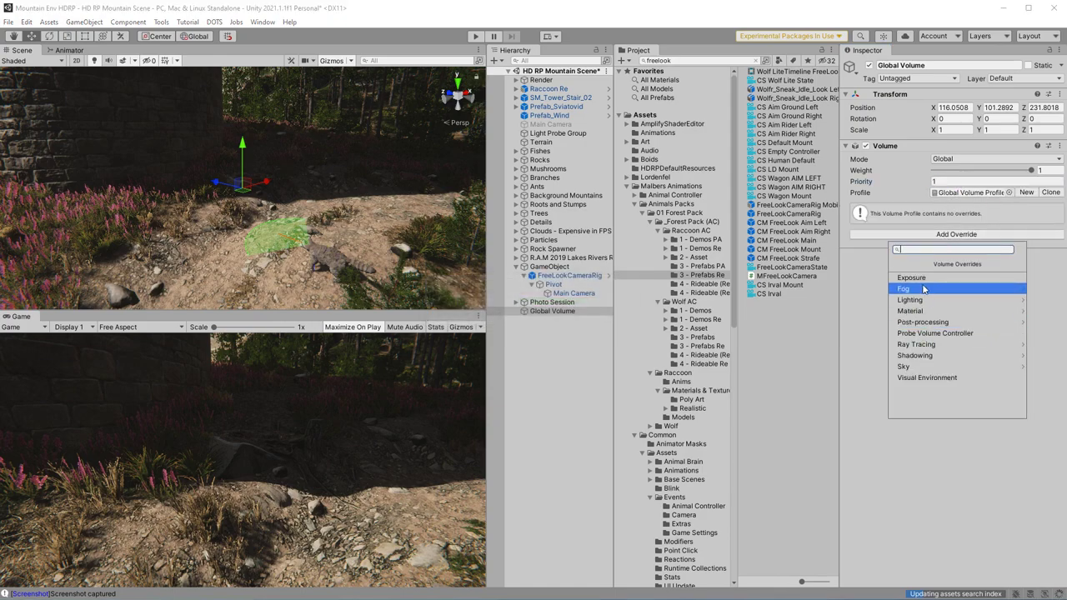
{"action": "left_click", "coordinate": [917, 279]}
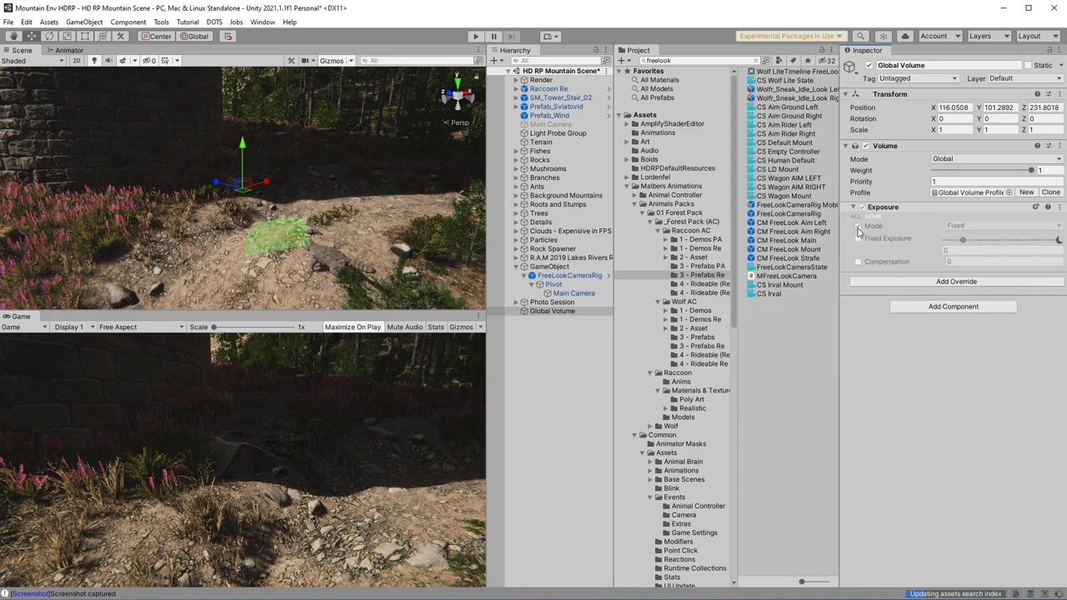
{"action": "left_click", "coordinate": [858, 227]}
Add a Depth Of Field override to the Global Volume and deactivate the Global Volume object
{"action": "left_click", "coordinate": [901, 283]}
{"action": "left_click", "coordinate": [917, 357]}
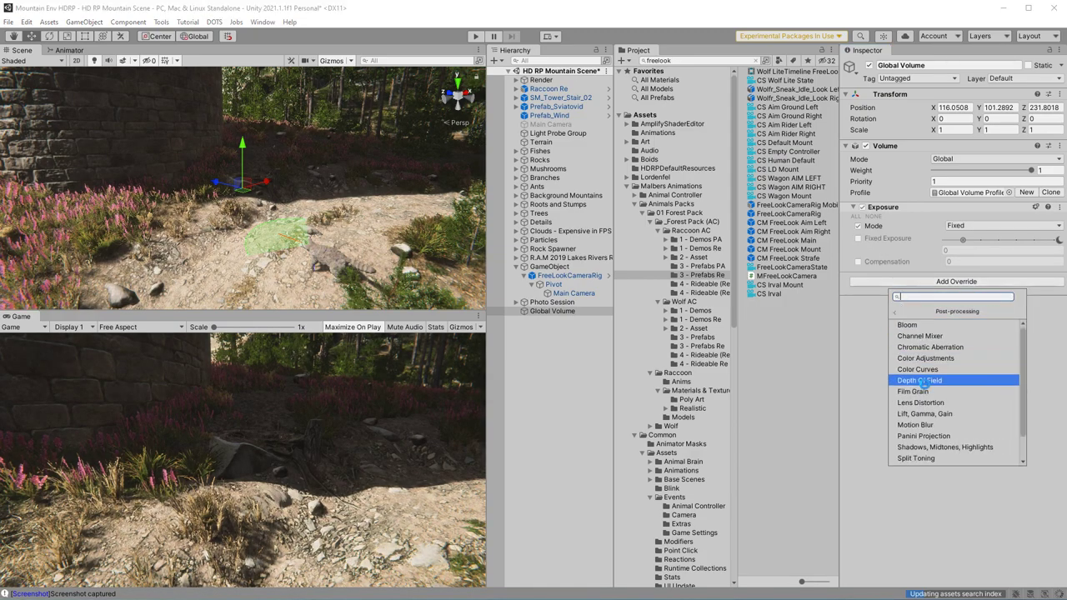
{"action": "left_click", "coordinate": [917, 380]}
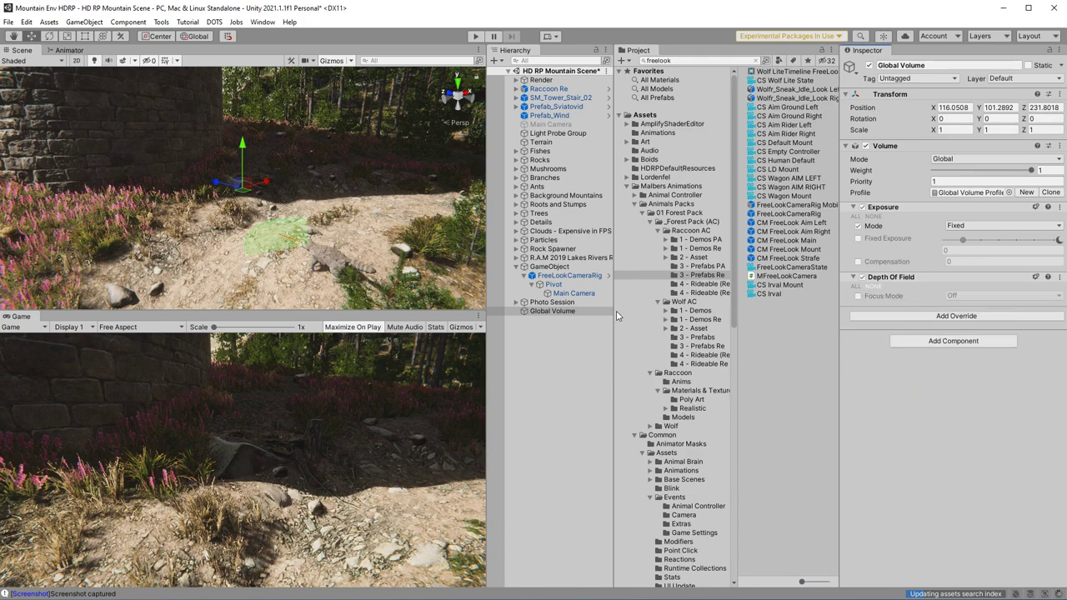
{"action": "left_click", "coordinate": [870, 66]}
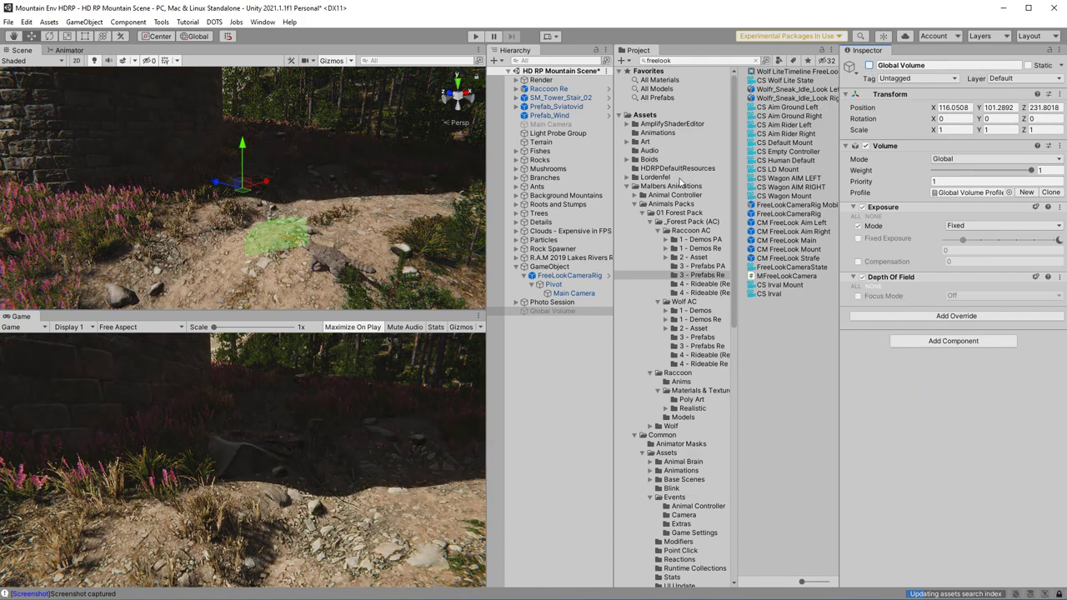
Enable Depth of Field on the Photo Session object and assign the Global Volume as its Volume
{"action": "left_click", "coordinate": [570, 302]}
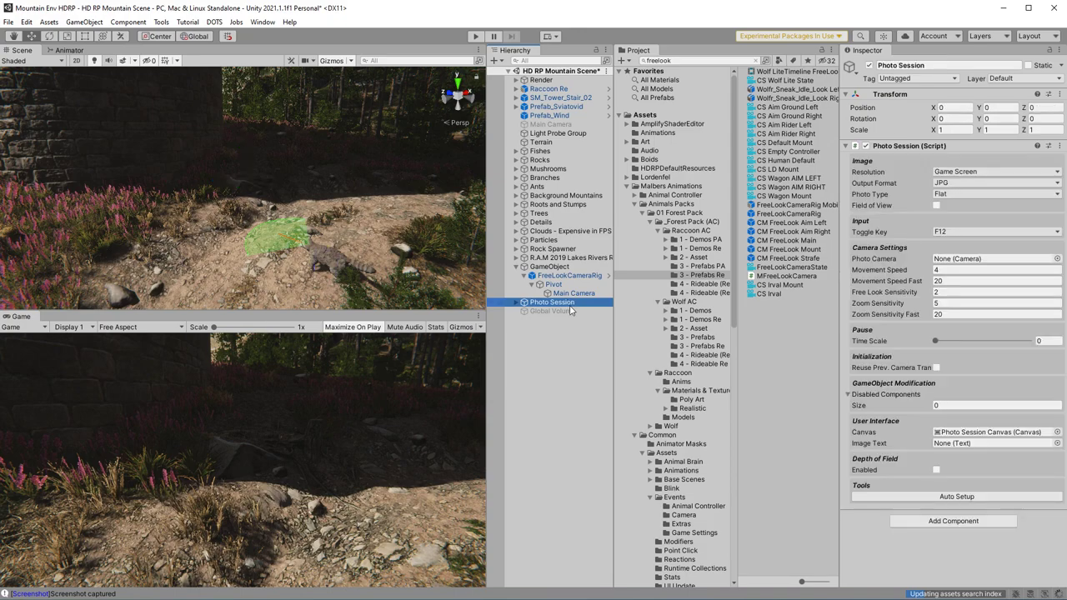
{"action": "left_click", "coordinate": [937, 470]}
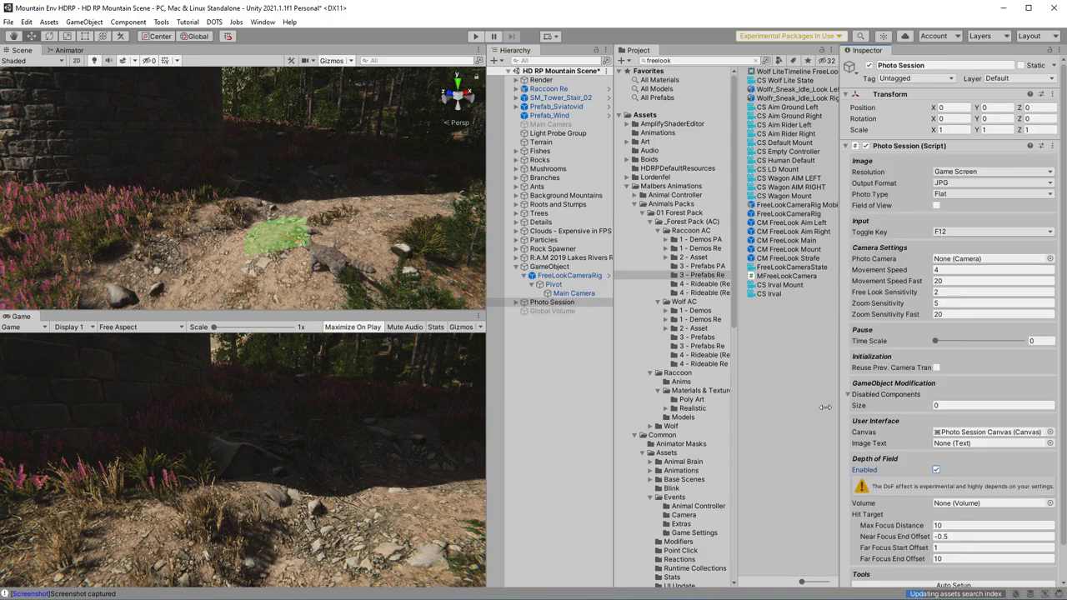
{"action": "left_click_drag", "start_coordinate": [583, 310], "coordinate": [991, 505]}
{"action": "scroll", "coordinate": [1064, 478], "scroll_direction": "down", "scroll_amount": 2}
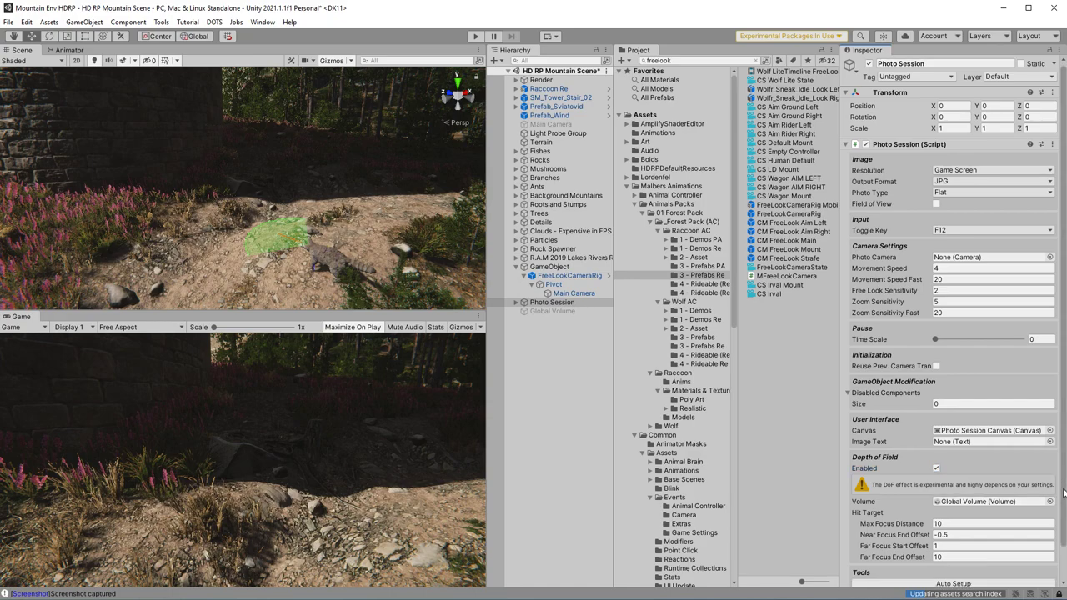
Run the Photo Session's Auto Setup and set its image resolution to 1080p (1920 x 1080)
{"action": "left_click", "coordinate": [999, 552]}
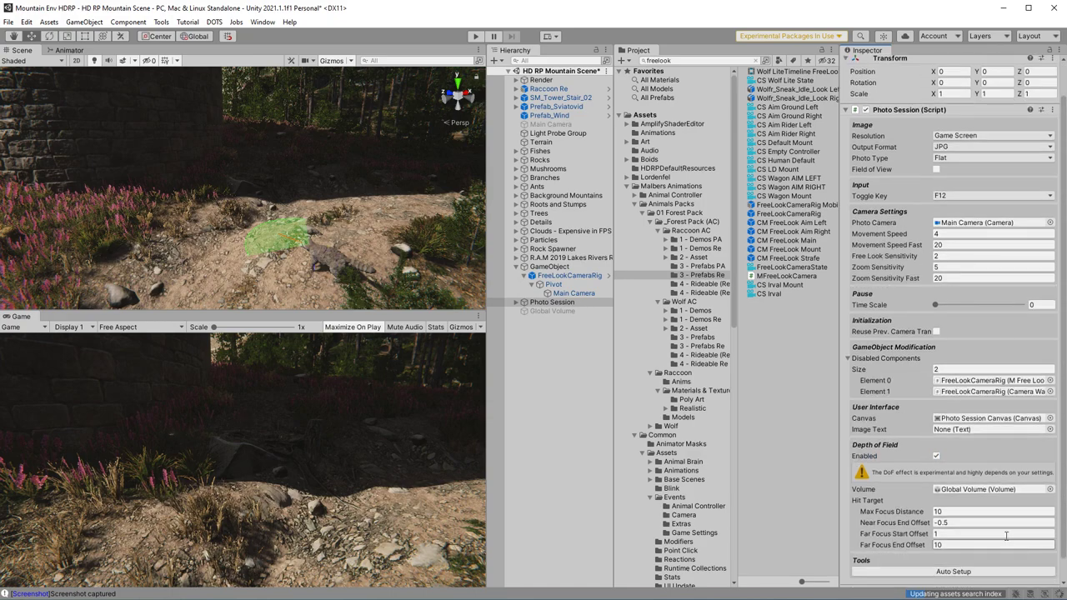
{"action": "left_click", "coordinate": [944, 136]}
{"action": "left_click", "coordinate": [959, 159]}
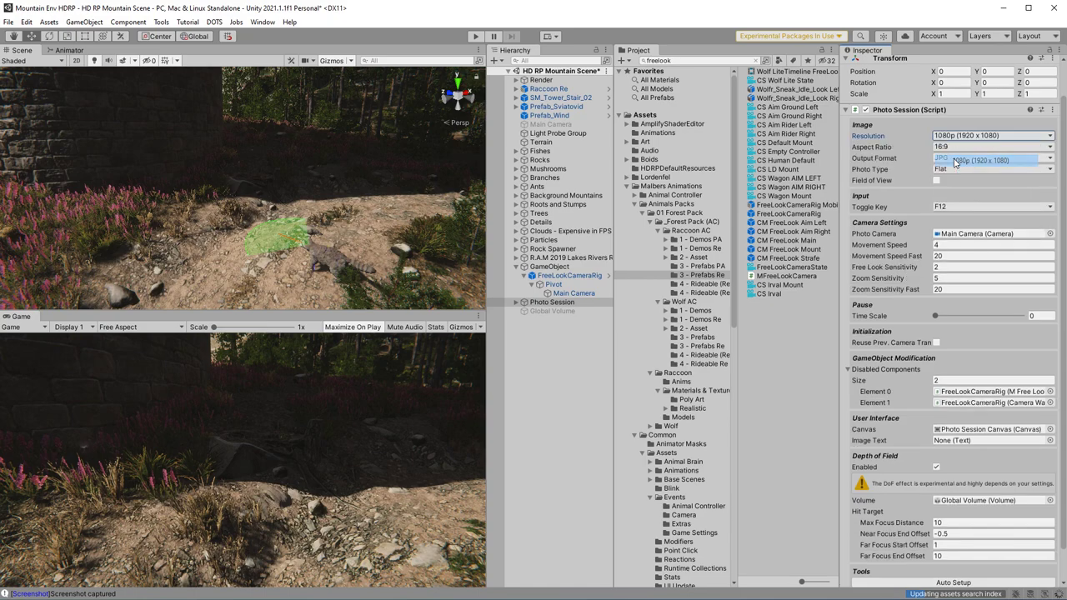
Play the scene, enter photo mode and capture a close-up of the raccoon beside the pink flowers
{"action": "left_click", "coordinate": [478, 37]}
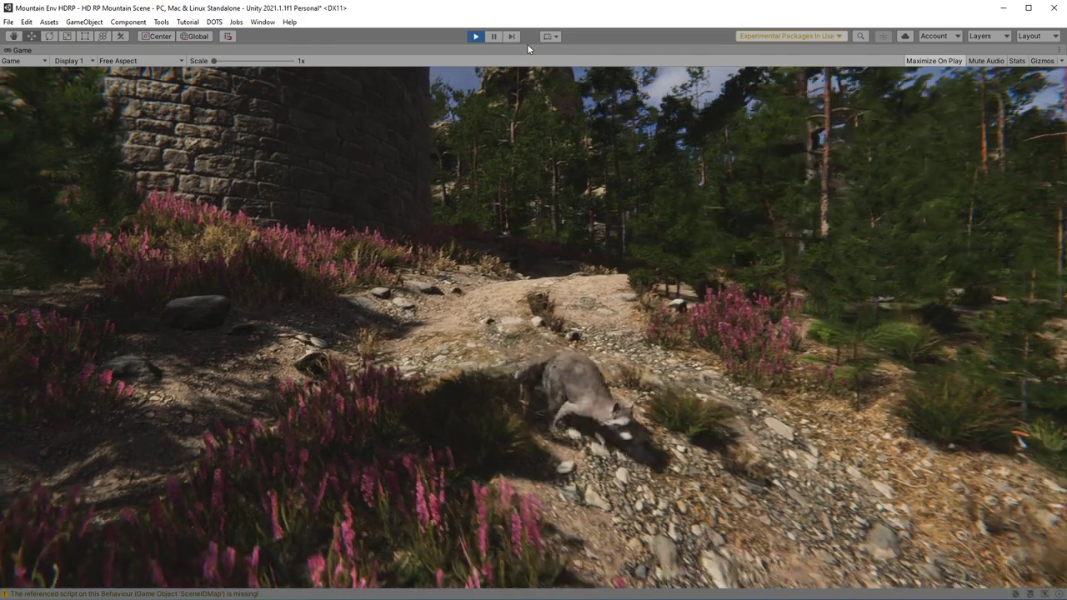
{"action": "key", "text": "p"}
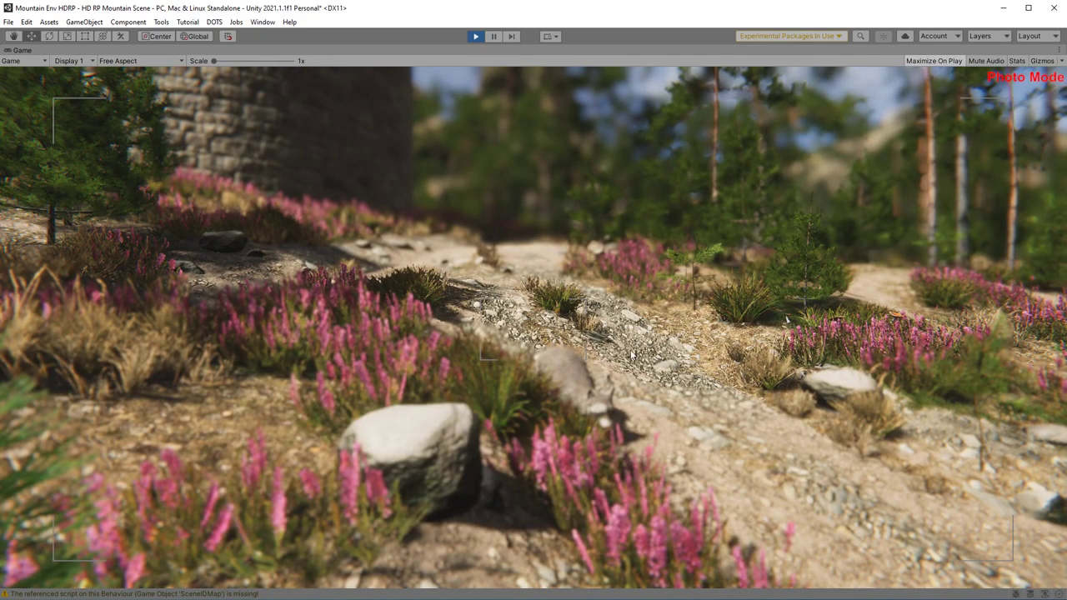
{"action": "key", "text": "w"}
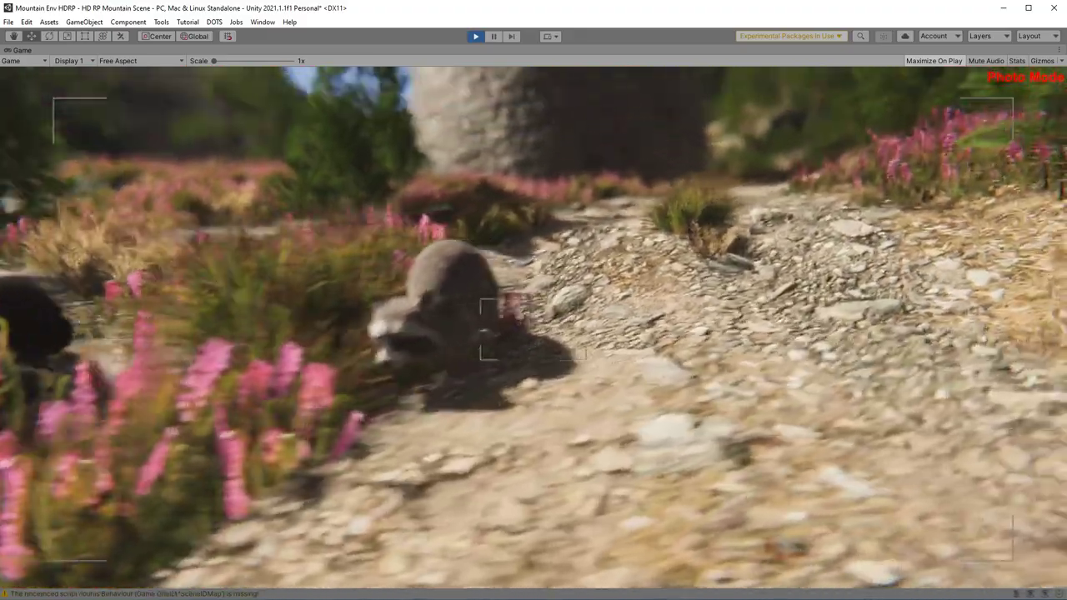
{"action": "key", "text": "space"}
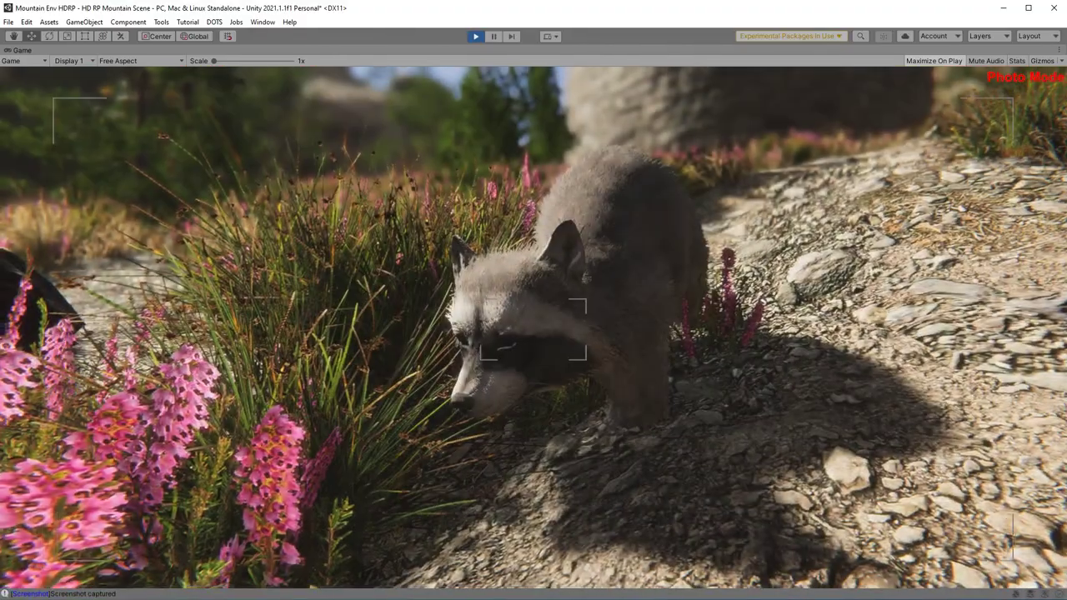
{"action": "key", "text": "s"}
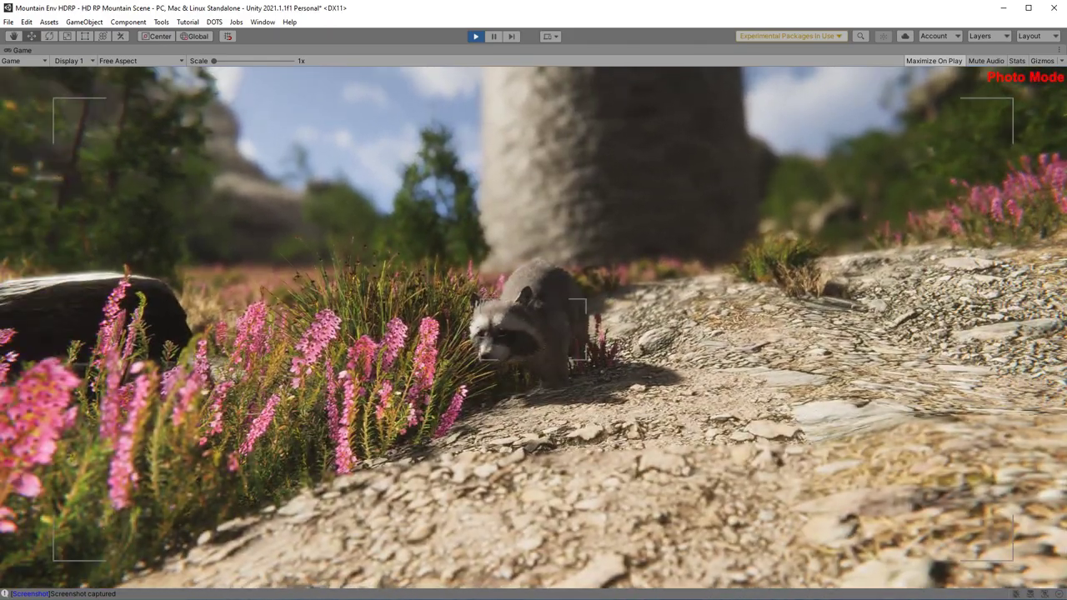
{"action": "left_click", "coordinate": [533, 329]}
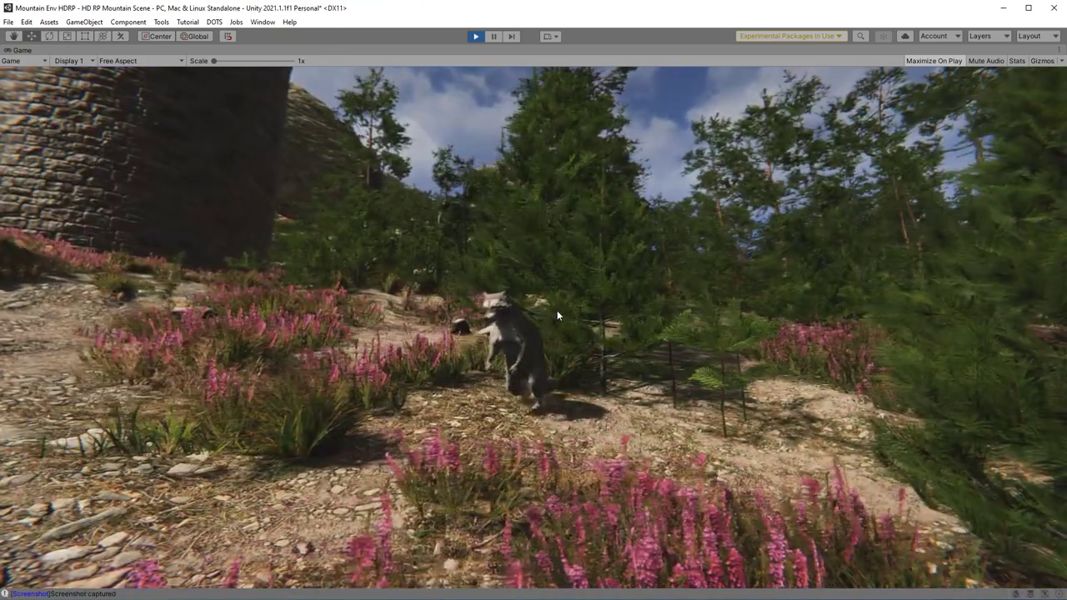
Photograph the upright raccoon from close up in photo mode, then return to normal gameplay
{"action": "key", "text": "p"}
{"action": "key", "text": "w"}
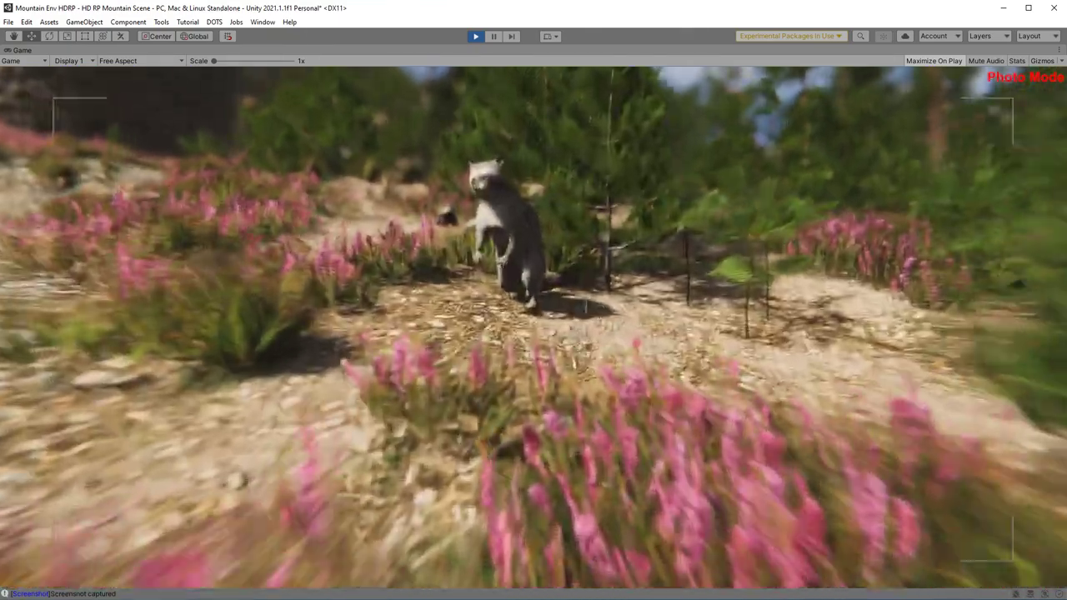
{"action": "key", "text": "d"}
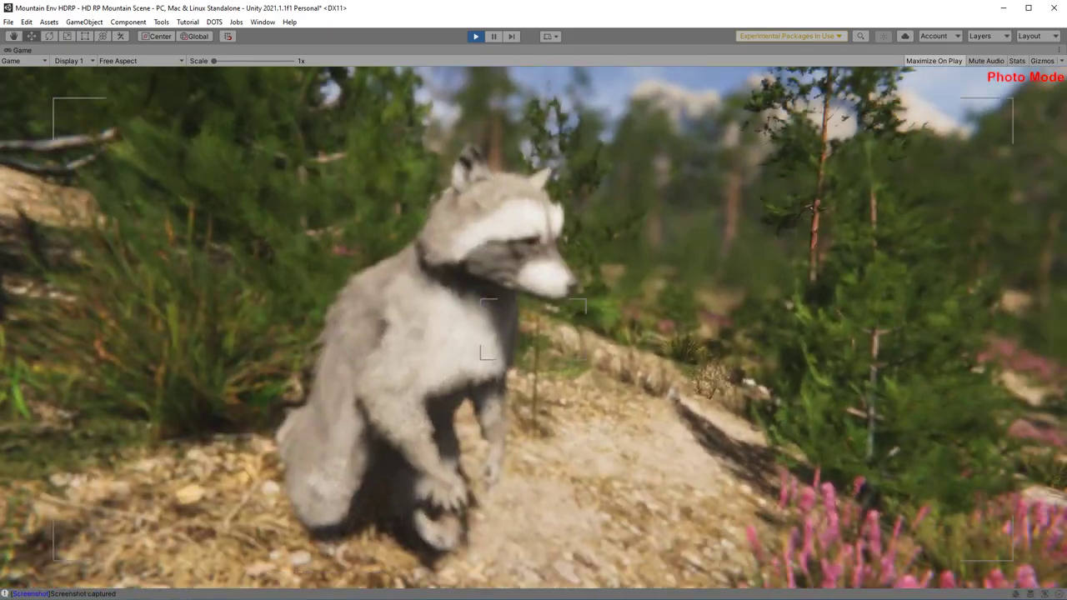
{"action": "key", "text": "space"}
{"action": "key", "text": "p"}
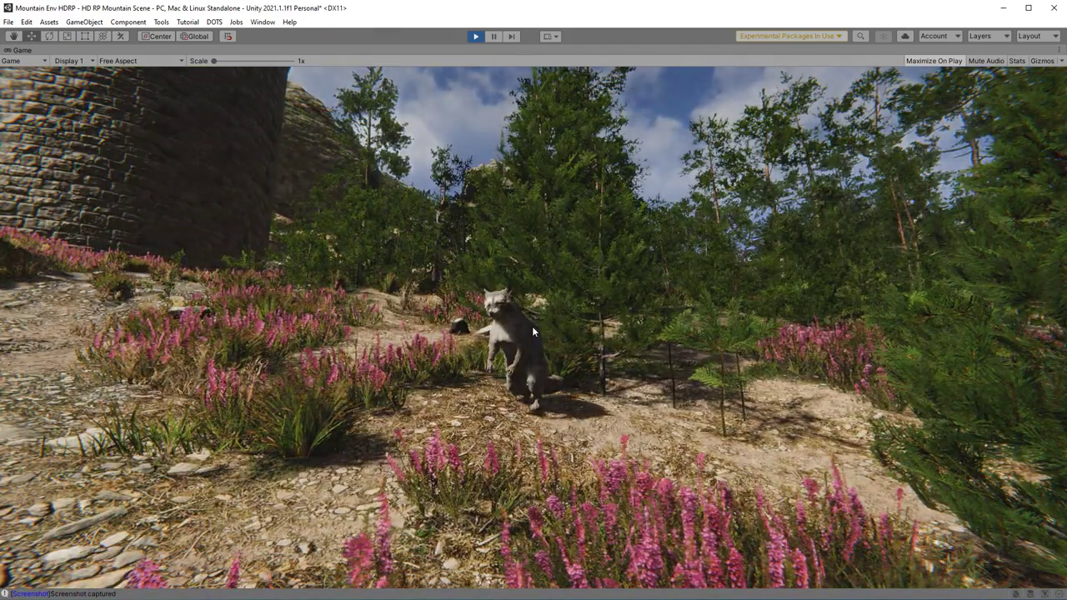
Run the raccoon along the stony path and through the flowers to the foot of the stone tower
{"action": "key", "text": "w"}
{"action": "key", "text": "w"}
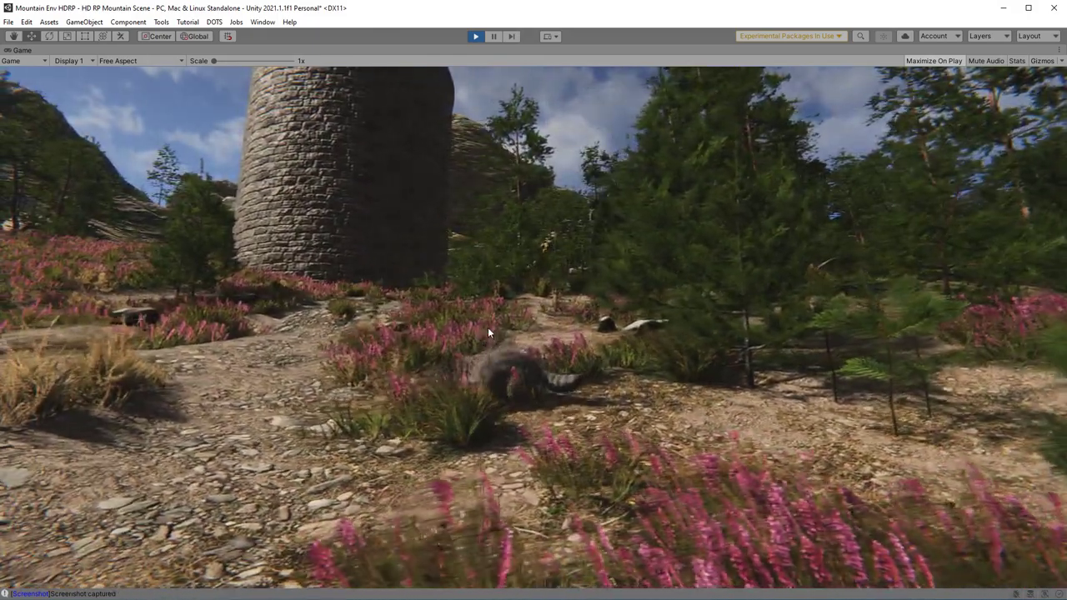
{"action": "key", "text": "w"}
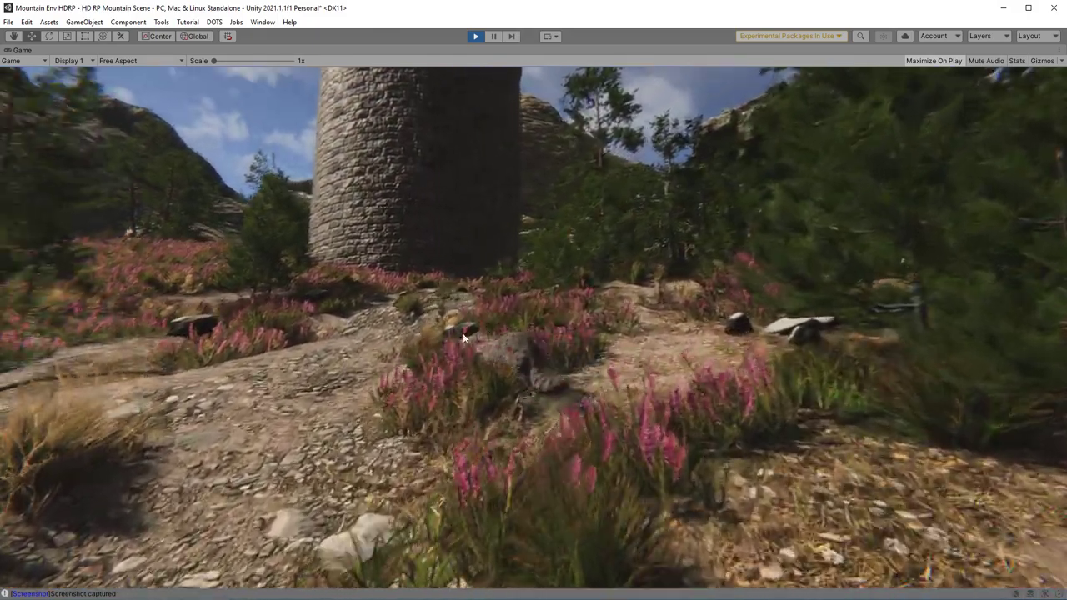
{"action": "key", "text": "w"}
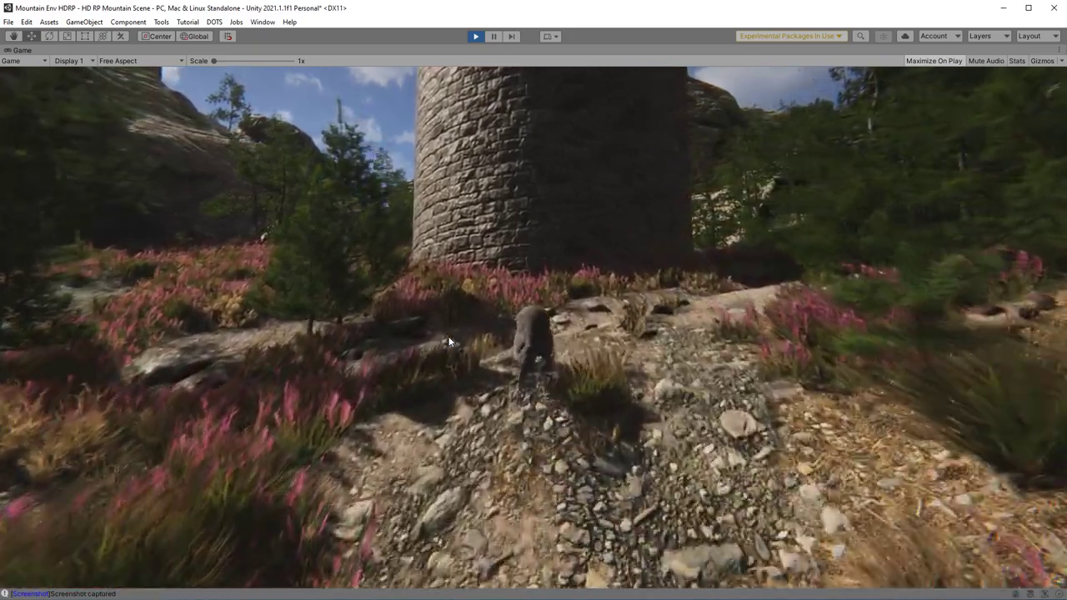
{"action": "key", "text": "w"}
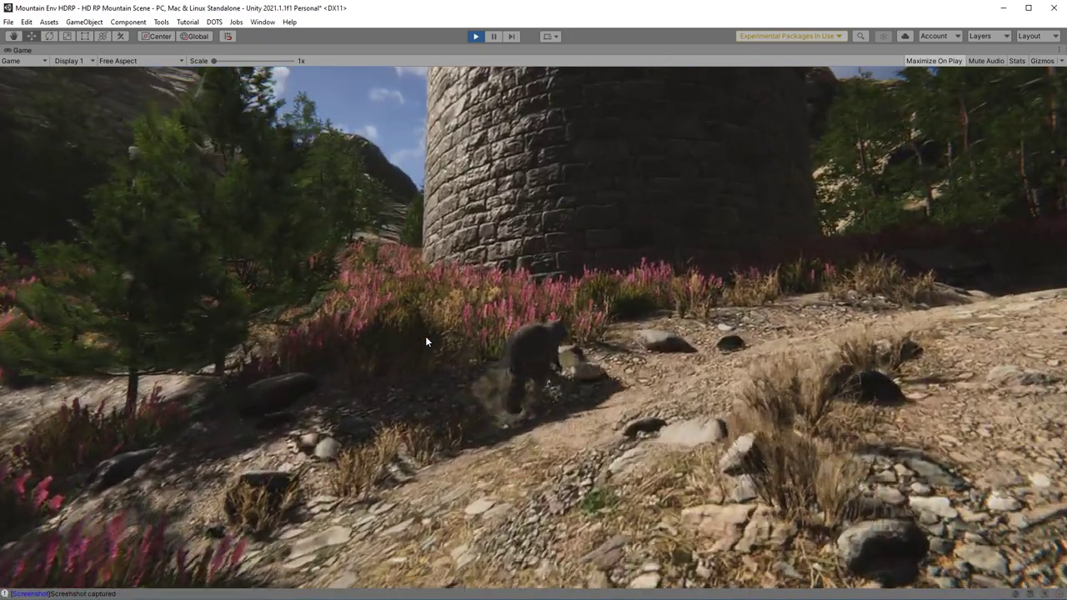
{"action": "key", "text": "w"}
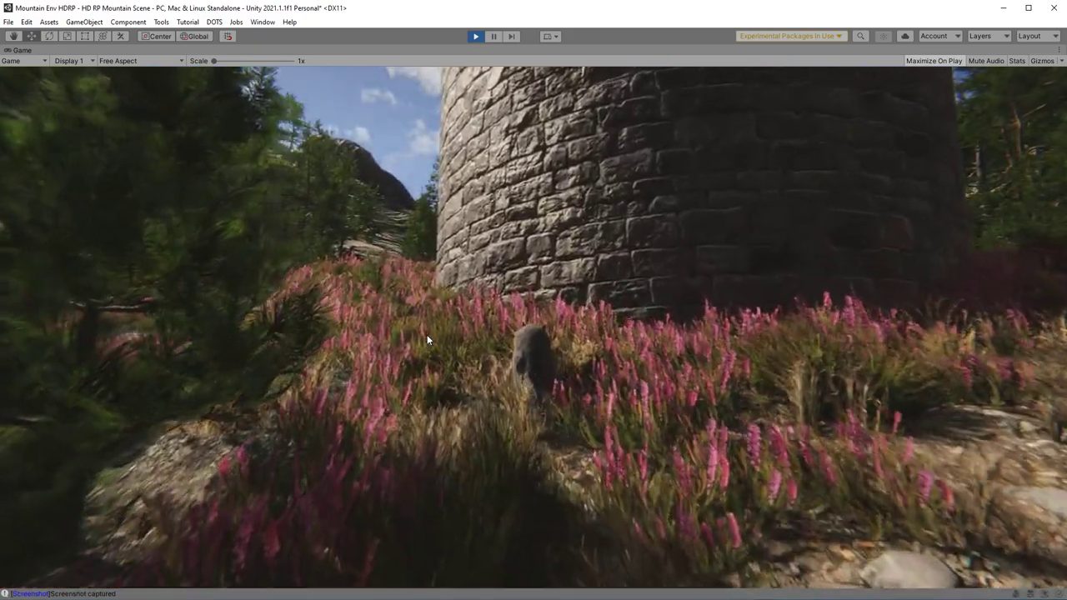
Climb the raccoon up the tower's outer wall to just below the ledge under the arched opening
{"action": "key", "text": "w"}
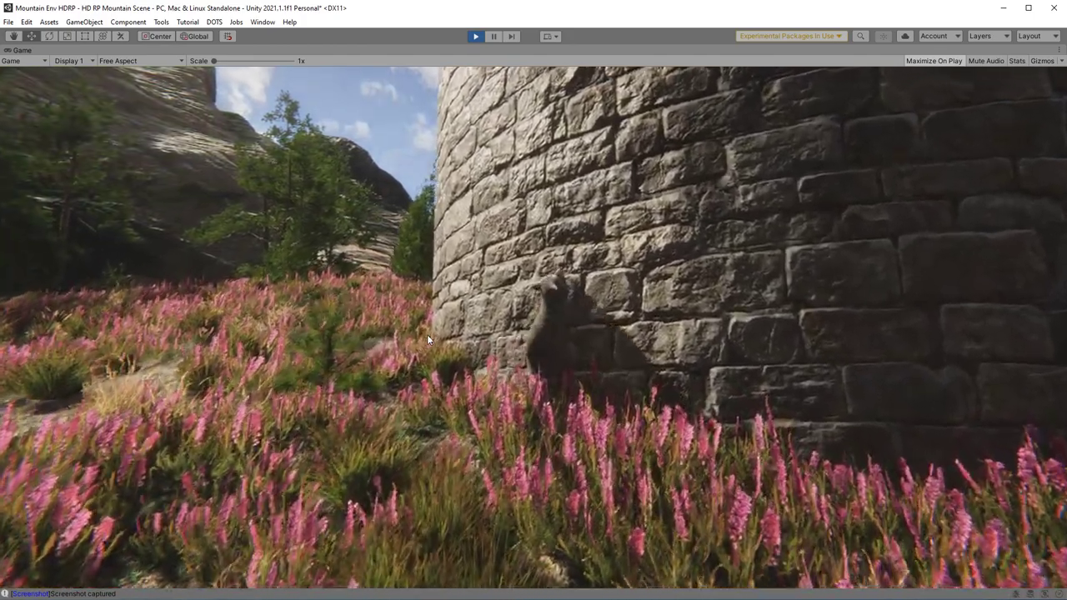
{"action": "key", "text": "w"}
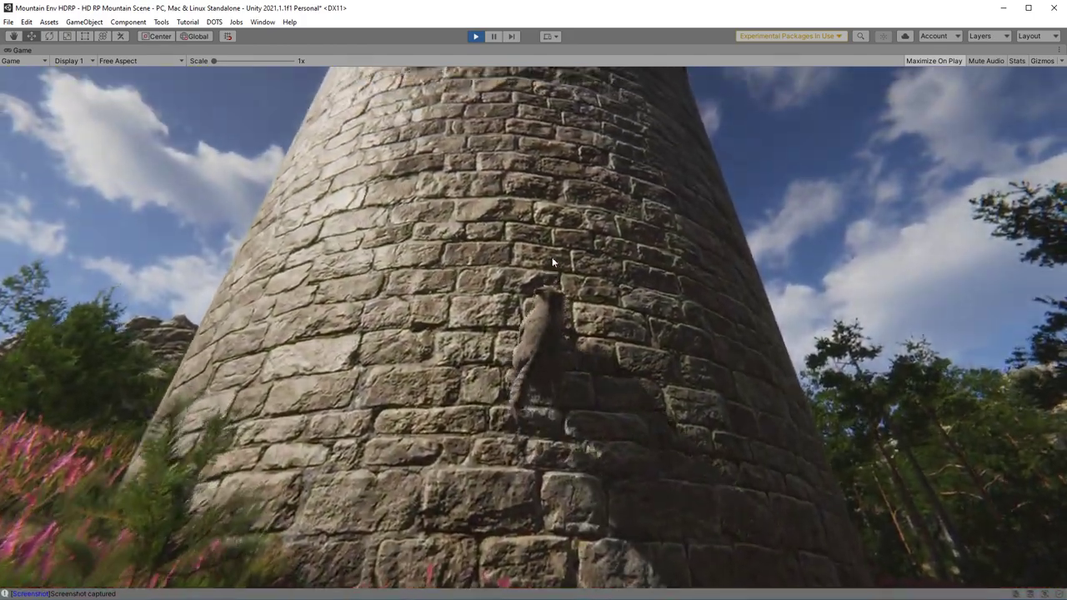
{"action": "key", "text": "w"}
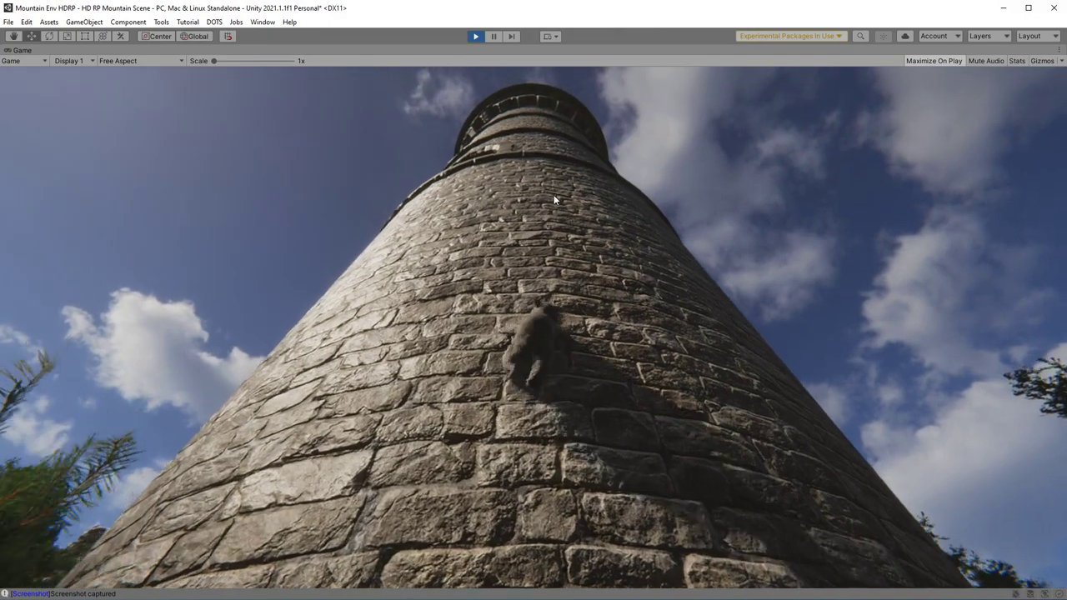
{"action": "key", "text": "w"}
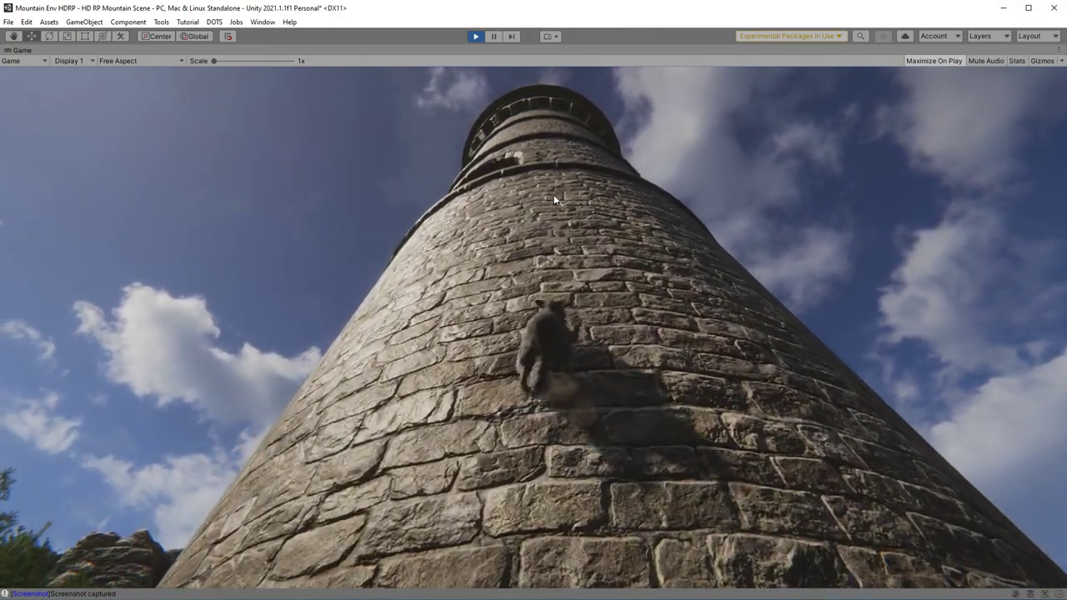
{"action": "key", "text": "w"}
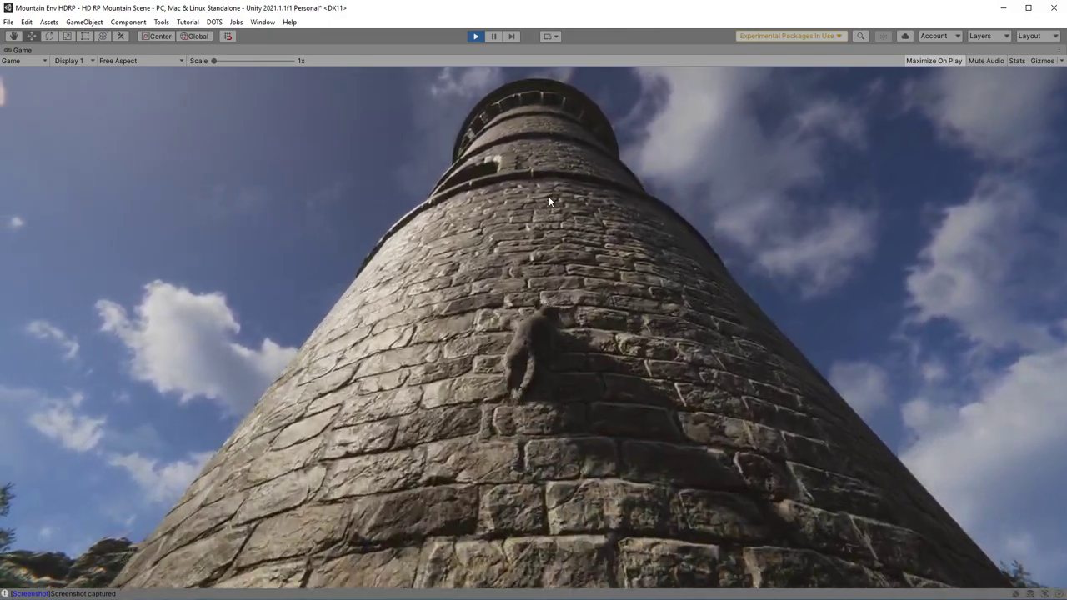
{"action": "key", "text": "w"}
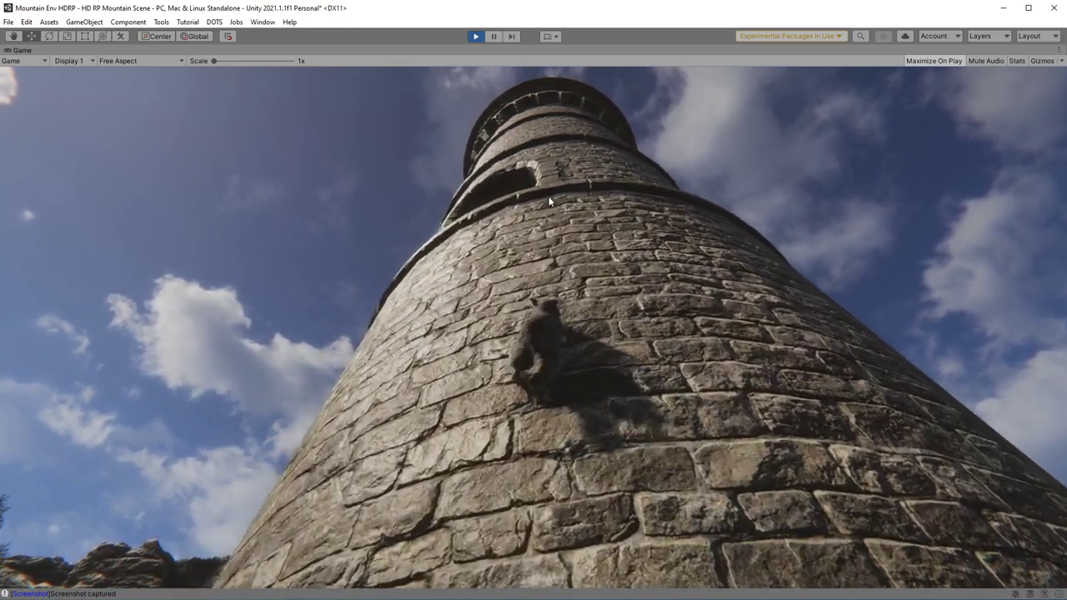
{"action": "key", "text": "w"}
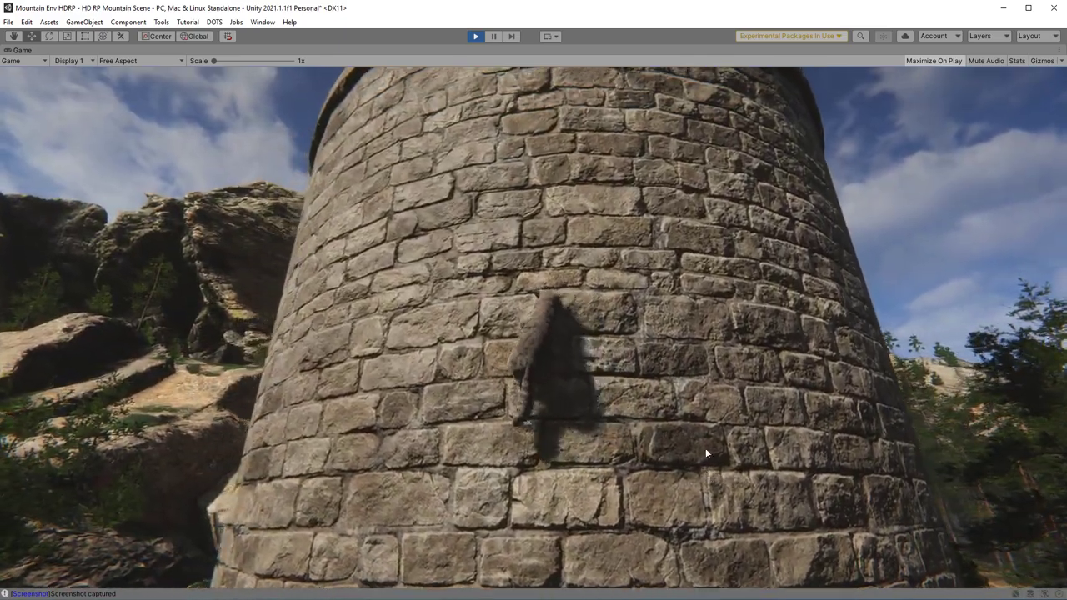
{"action": "key", "text": "w"}
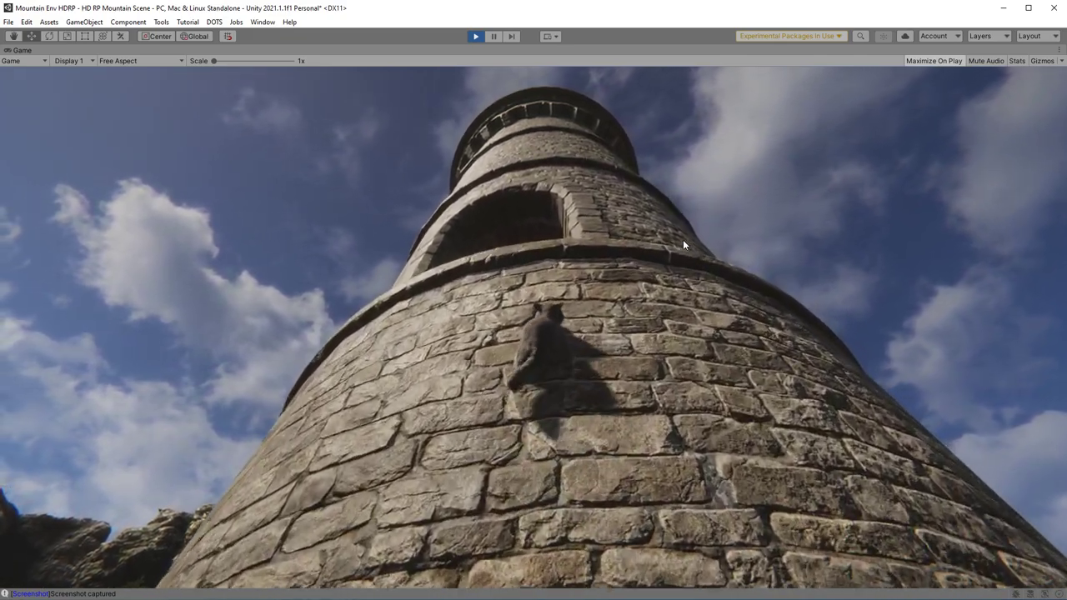
Enter photo mode, move the camera close to the climbing raccoon and capture a photo of it on the wall
{"action": "key", "text": "p"}
{"action": "key", "text": "w"}
{"action": "key", "text": "a"}
{"action": "key", "text": "w"}
{"action": "key", "text": "s"}
{"action": "key", "text": "space"}
{"action": "key", "text": "s"}
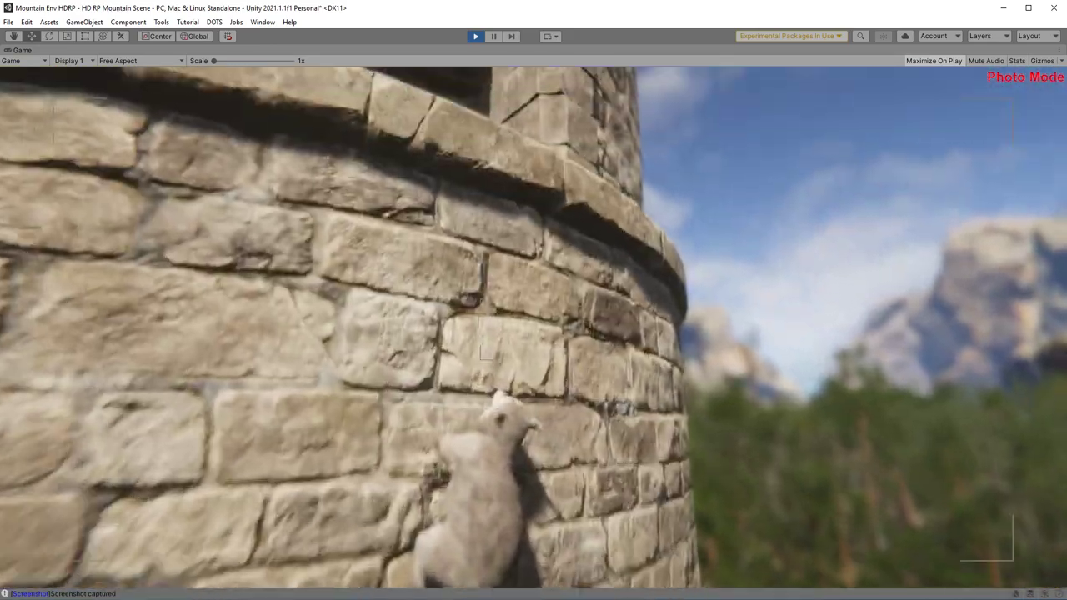
Raise the photo camera above the raccoon and capture it looking down the tower wall to the ground
{"action": "key", "text": "w"}
{"action": "key", "text": "w"}
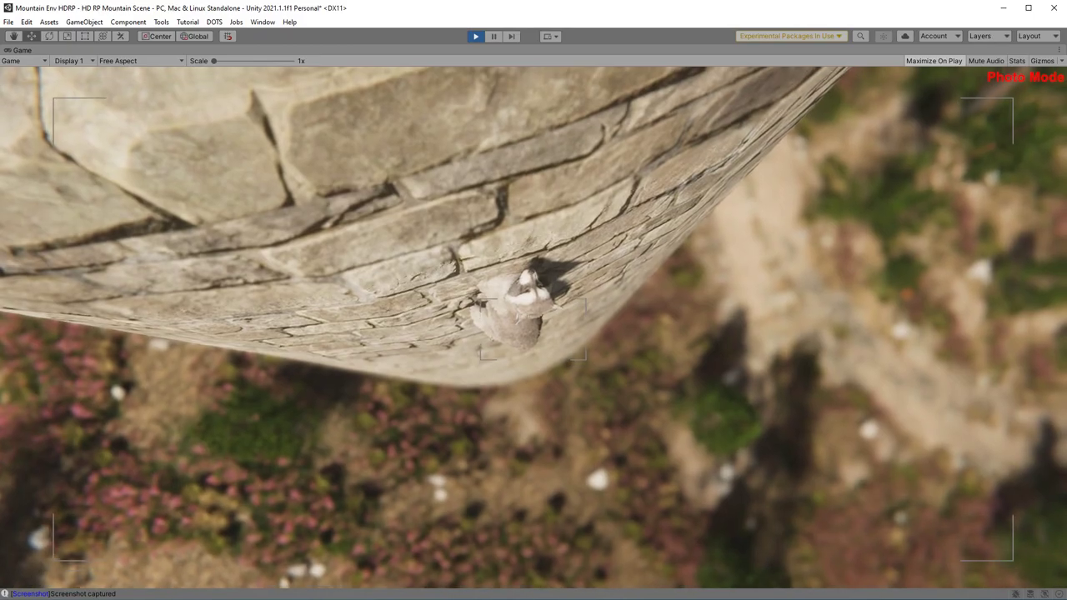
{"action": "key", "text": "space"}
{"action": "key", "text": "s"}
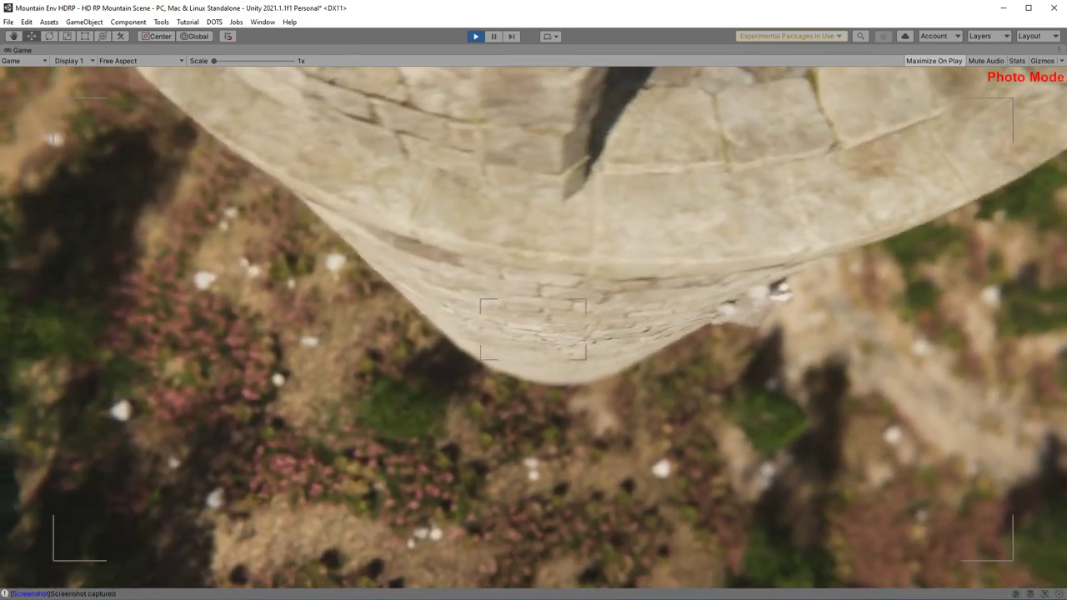
Photograph the raccoon from behind on the wall, then reframe the camera on it below the tower's opening
{"action": "key", "text": "w"}
{"action": "key", "text": "s"}
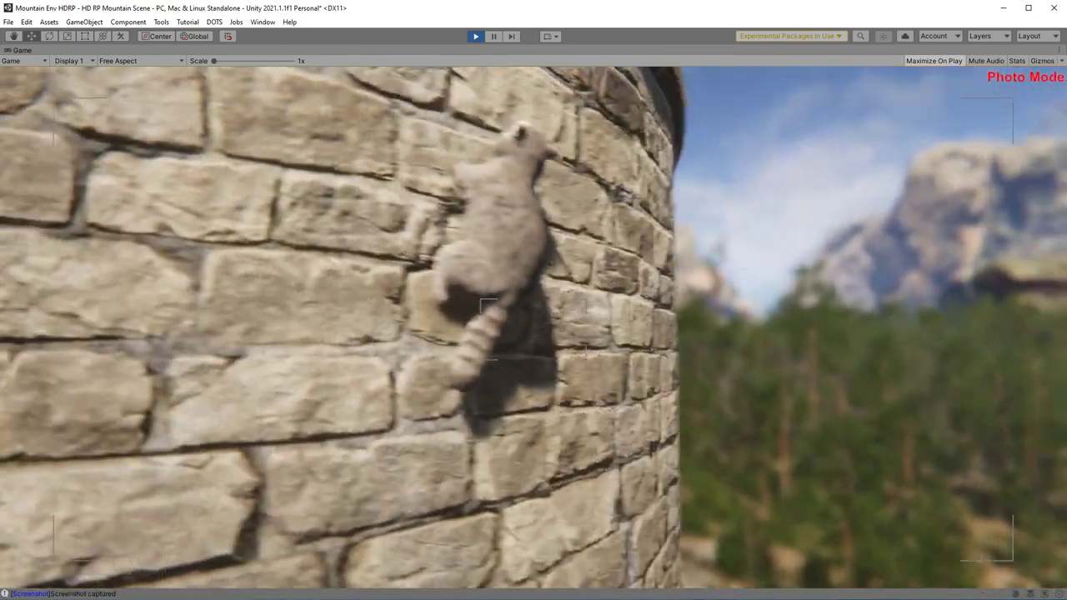
{"action": "key", "text": "space"}
{"action": "key", "text": "d"}
{"action": "key", "text": "d"}
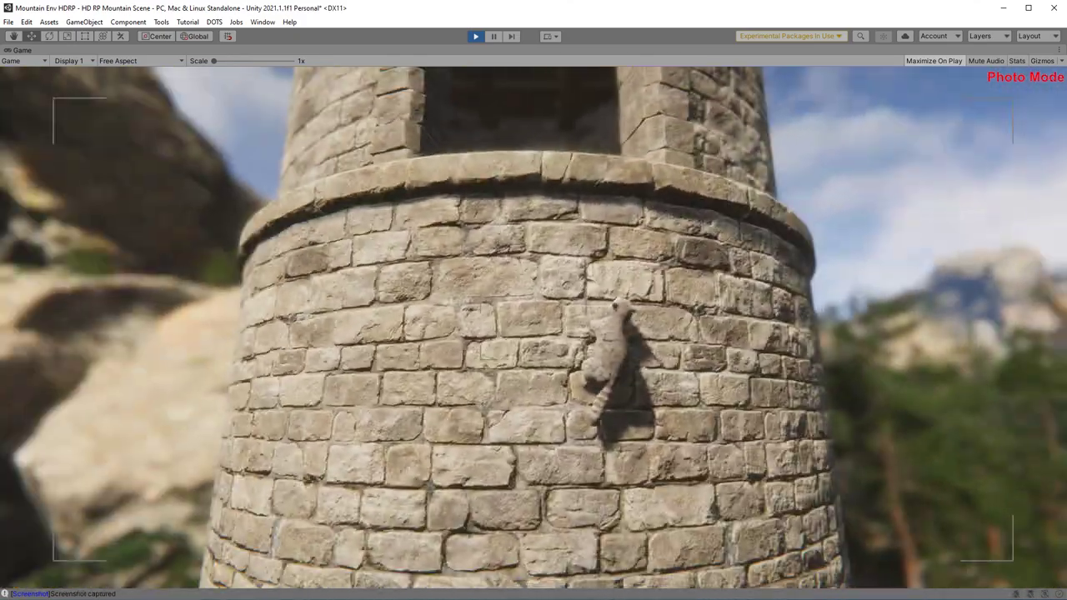
Leave photo mode and climb the raccoon over the ledge into the tower's arched opening
{"action": "key", "text": "p"}
{"action": "key", "text": "w"}
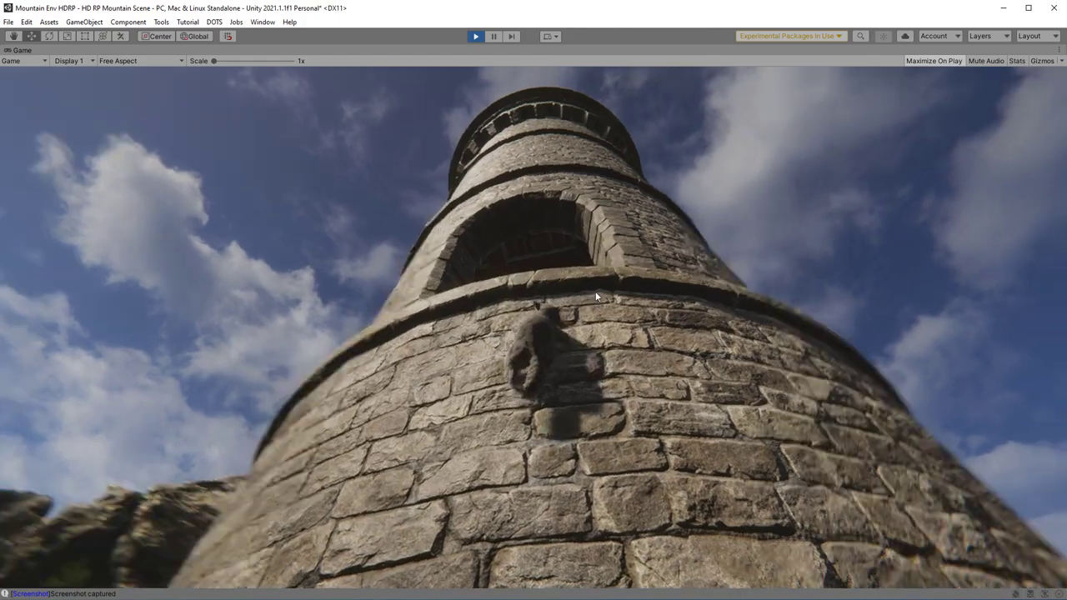
{"action": "key", "text": "w"}
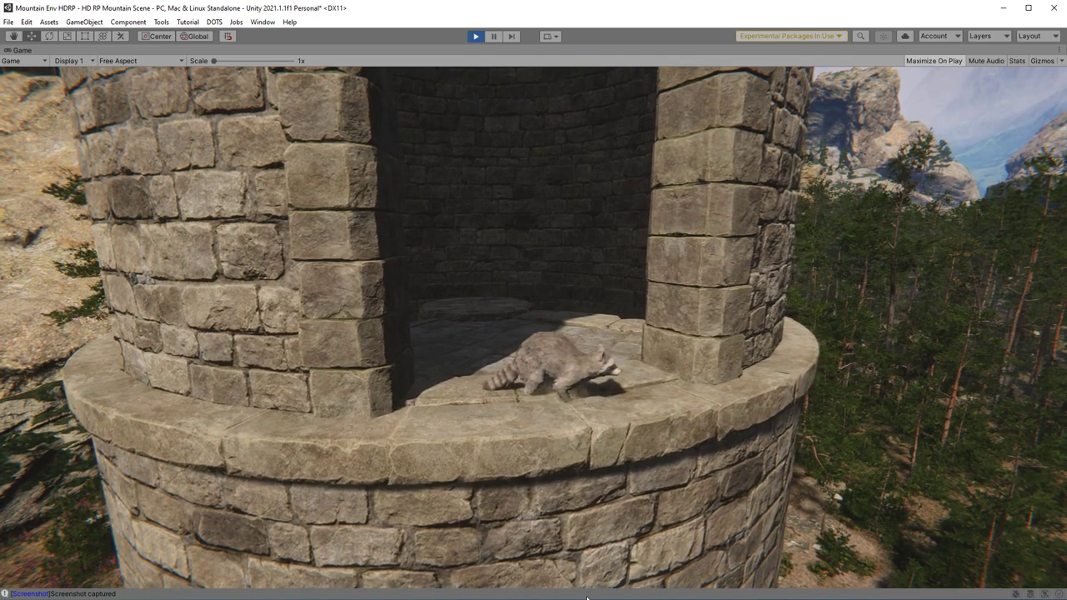
Enter photo mode, frame the raccoon on the ledge from behind against the mountain valley, and stop play mode
{"action": "key", "text": "p"}
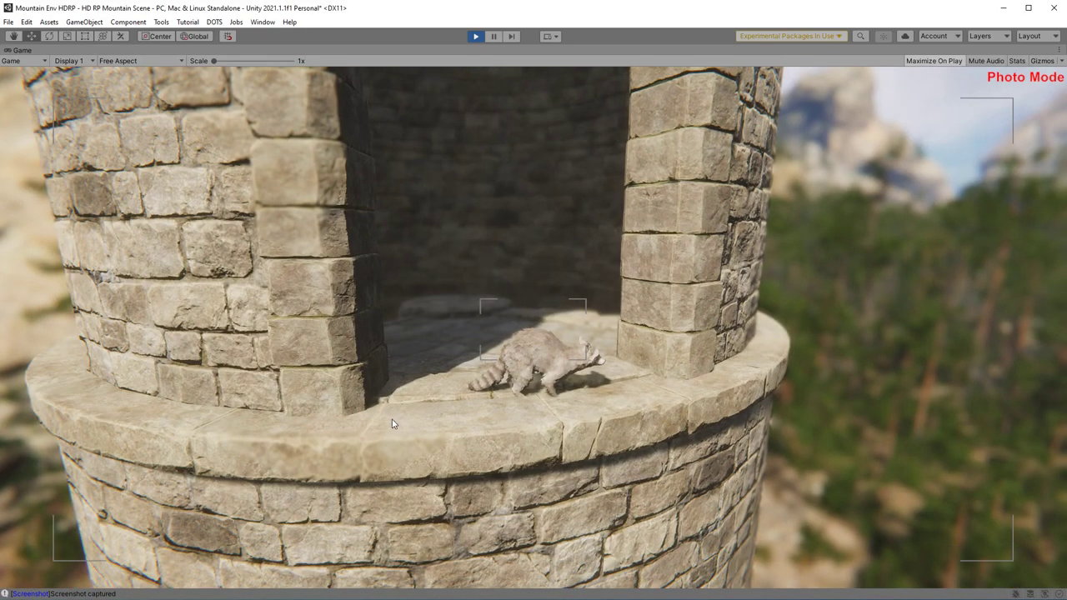
{"action": "left_click", "coordinate": [394, 424]}
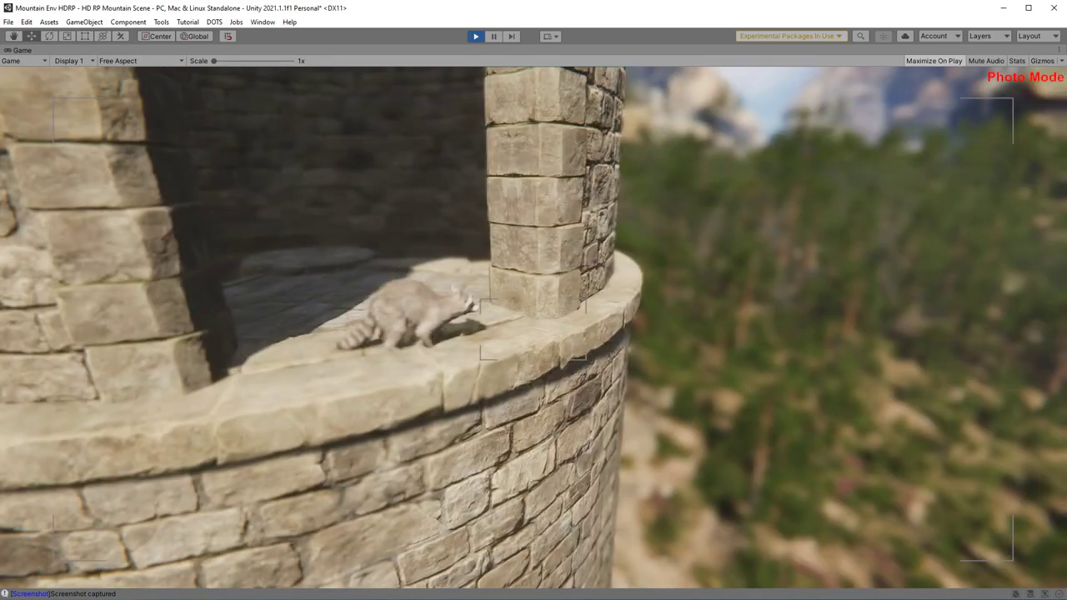
{"action": "key", "text": "w"}
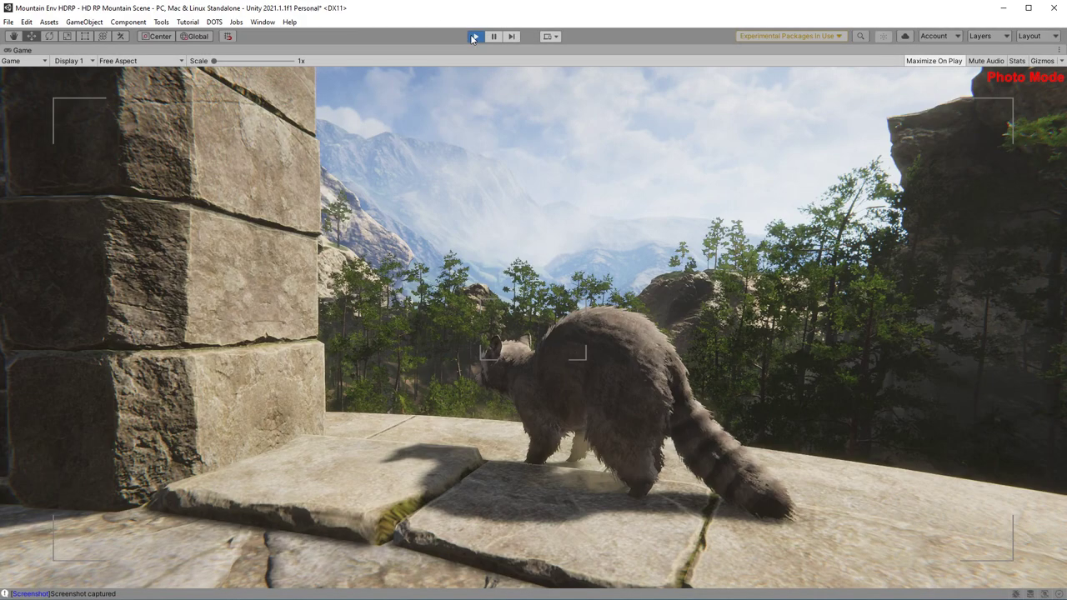
{"action": "left_click", "coordinate": [472, 37]}
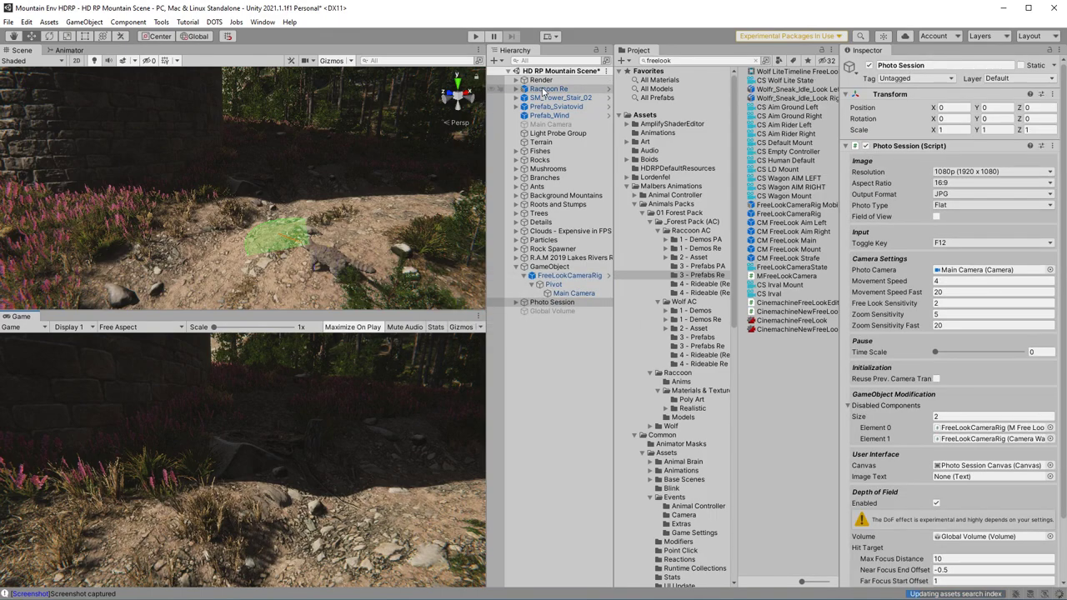
Deactivate Raccoon Re and place the Wolf Re Gray prefab on the rocky ground beside the water
{"action": "left_click", "coordinate": [870, 65]}
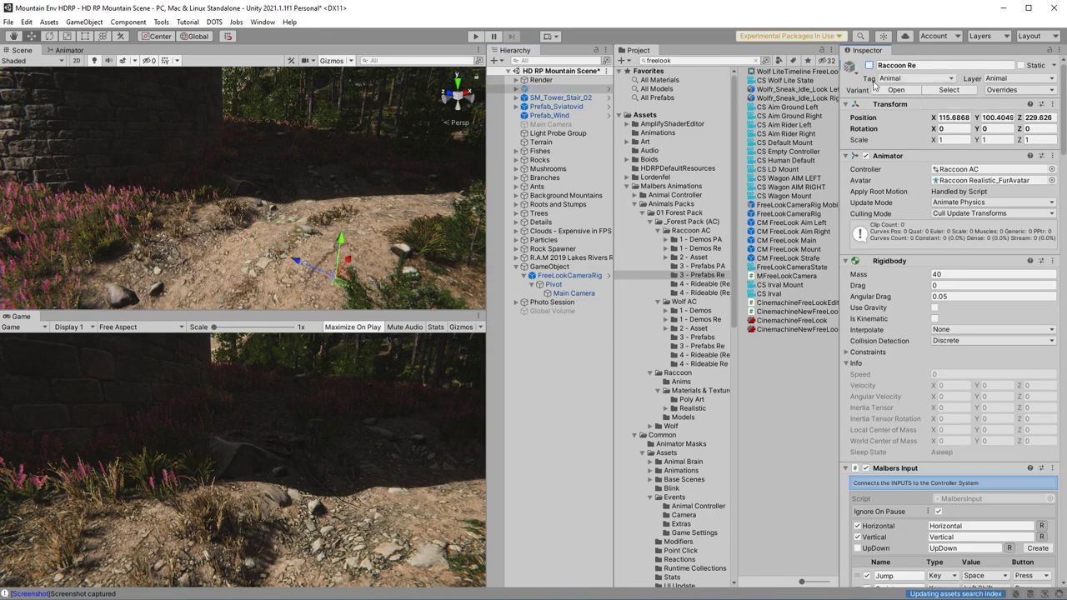
{"action": "right_click_drag", "start_coordinate": [196, 220], "coordinate": [627, 205]}
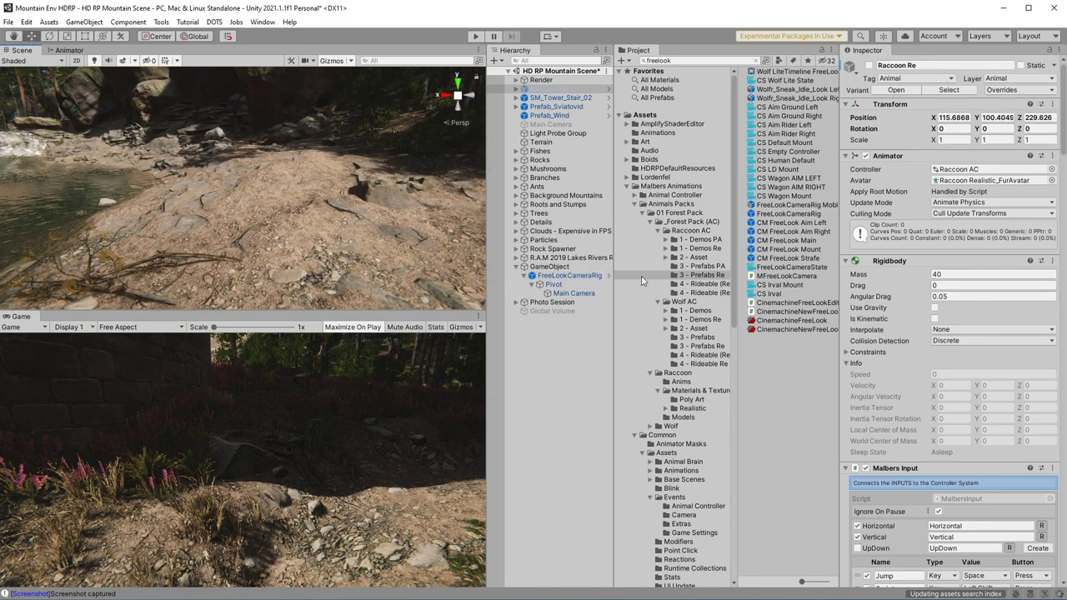
{"action": "left_click", "coordinate": [714, 346]}
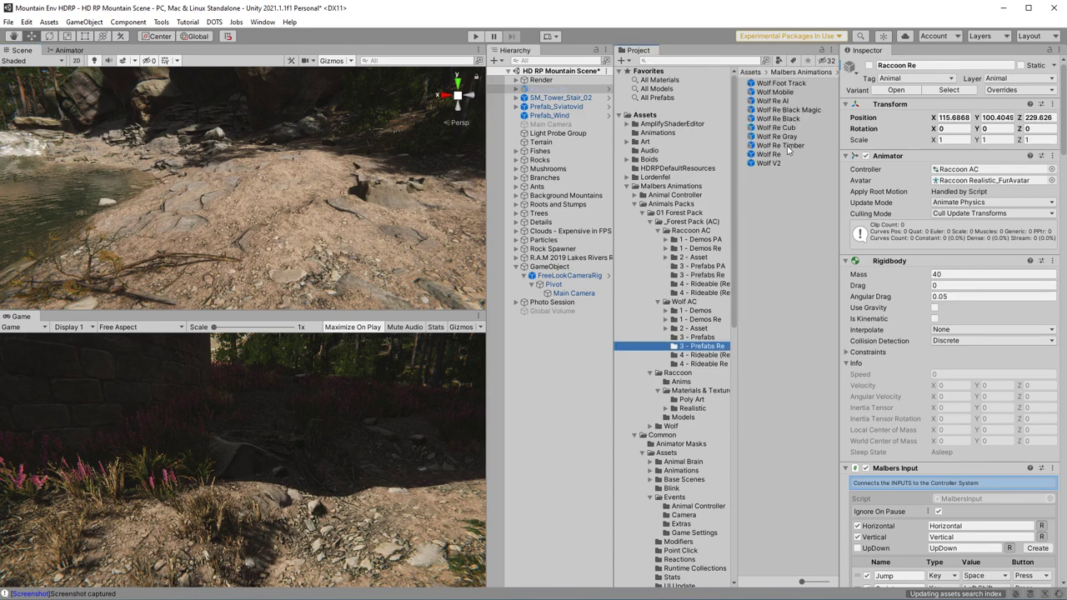
{"action": "left_click_drag", "start_coordinate": [631, 170], "coordinate": [261, 214]}
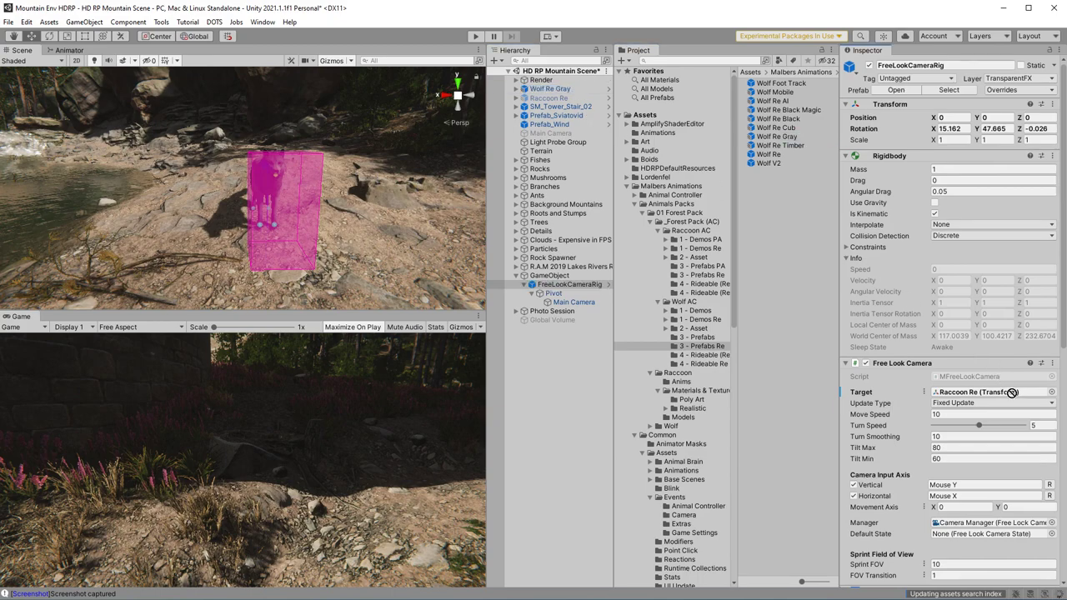
Assign Wolf Re Gray as the FreeLookCameraRig's target and briefly test the wolf in play mode
{"action": "left_click_drag", "start_coordinate": [999, 391], "coordinate": [999, 391]}
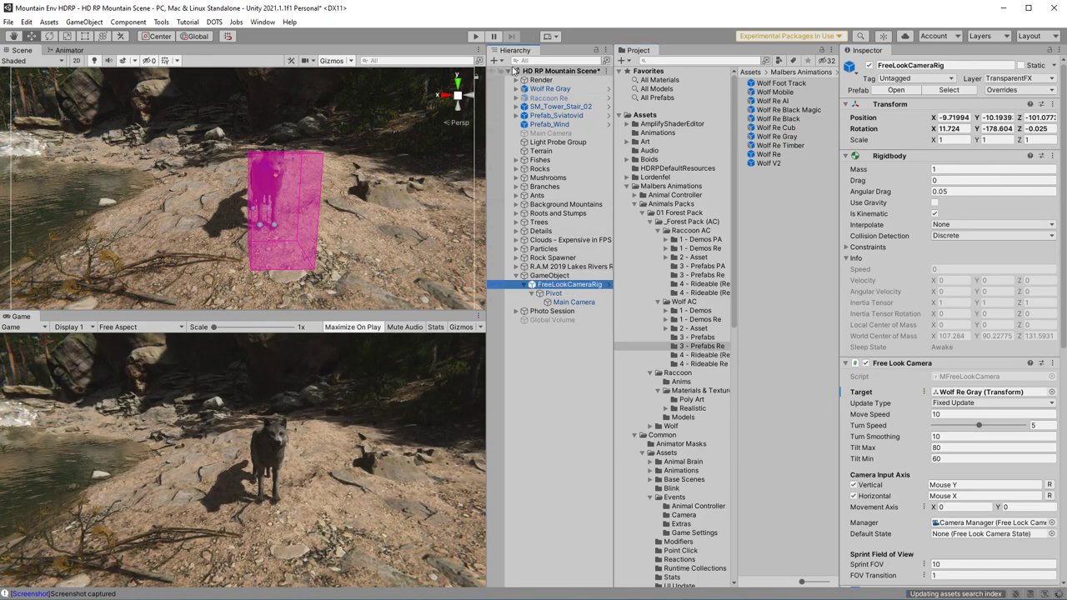
{"action": "left_click", "coordinate": [472, 36]}
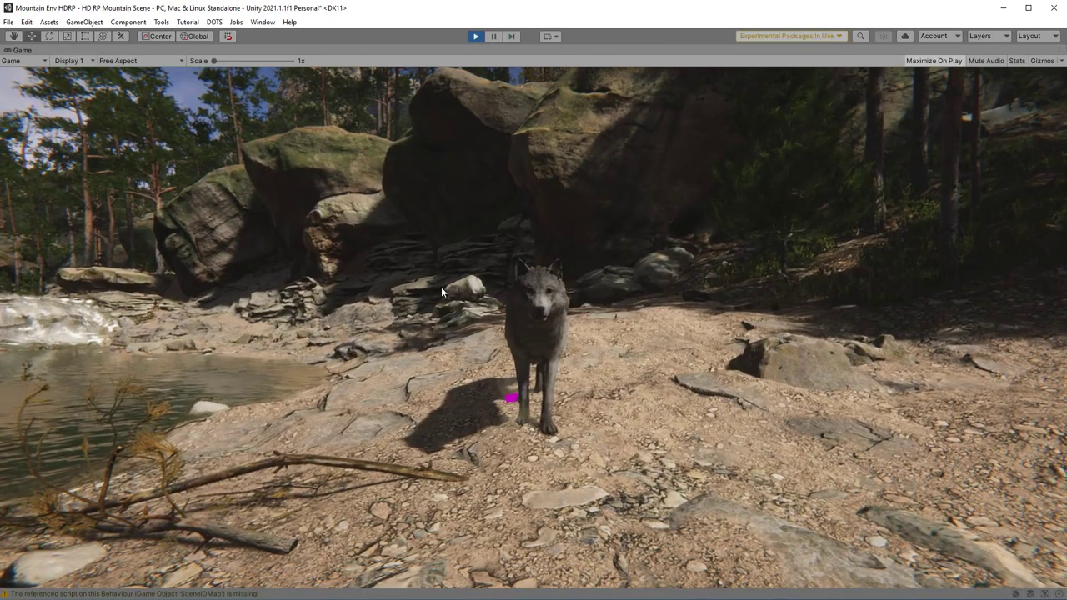
{"action": "key", "text": "d"}
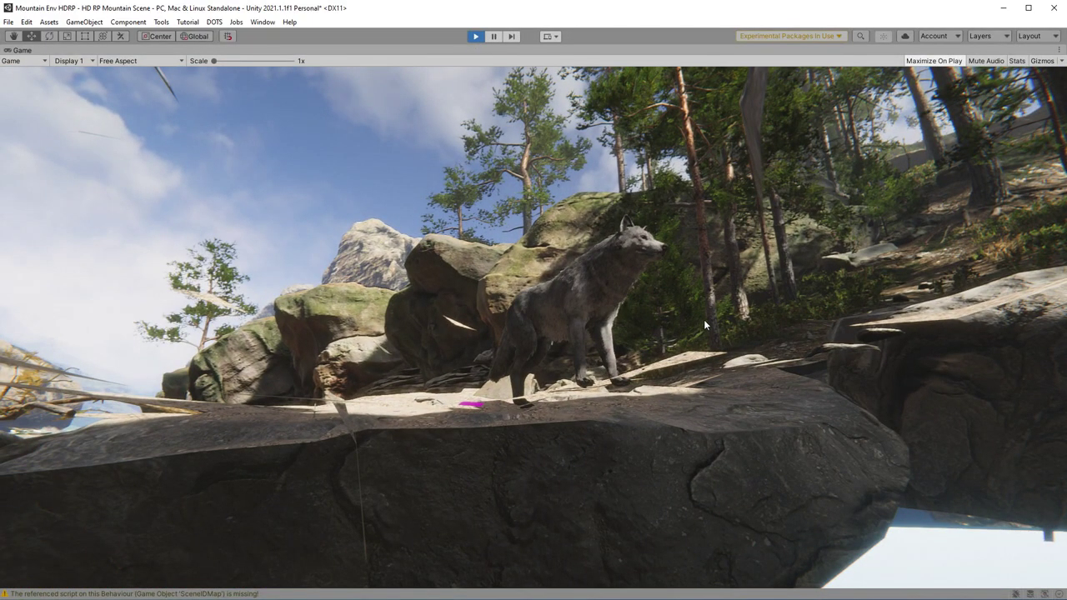
{"action": "key", "text": "ctrl+p"}
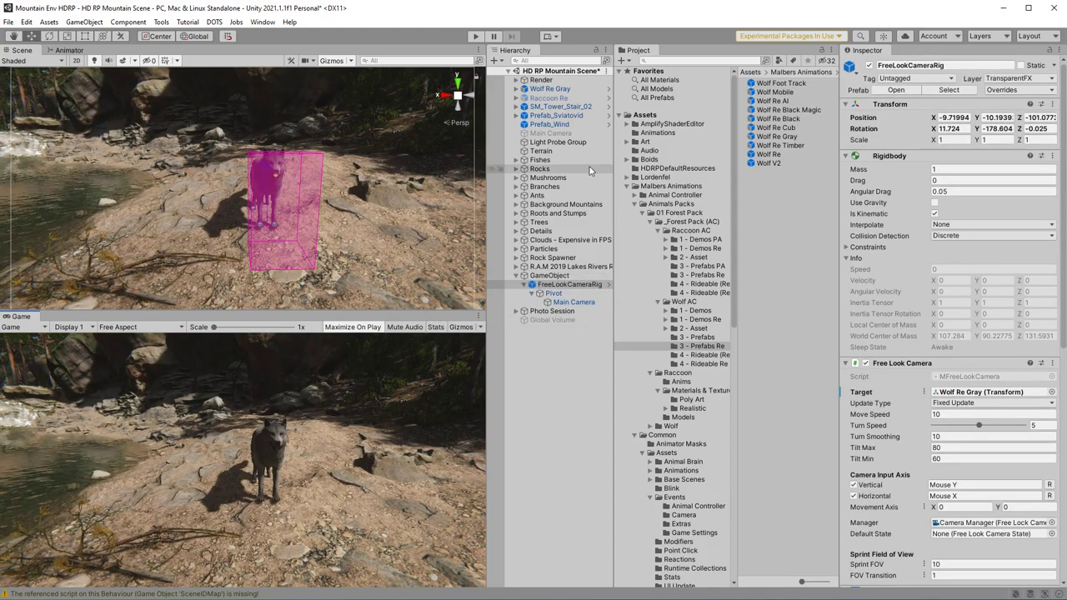
Clear the Tracks and Dust particle systems in the Step Manager of the wolf's Extras object
{"action": "left_click", "coordinate": [517, 89]}
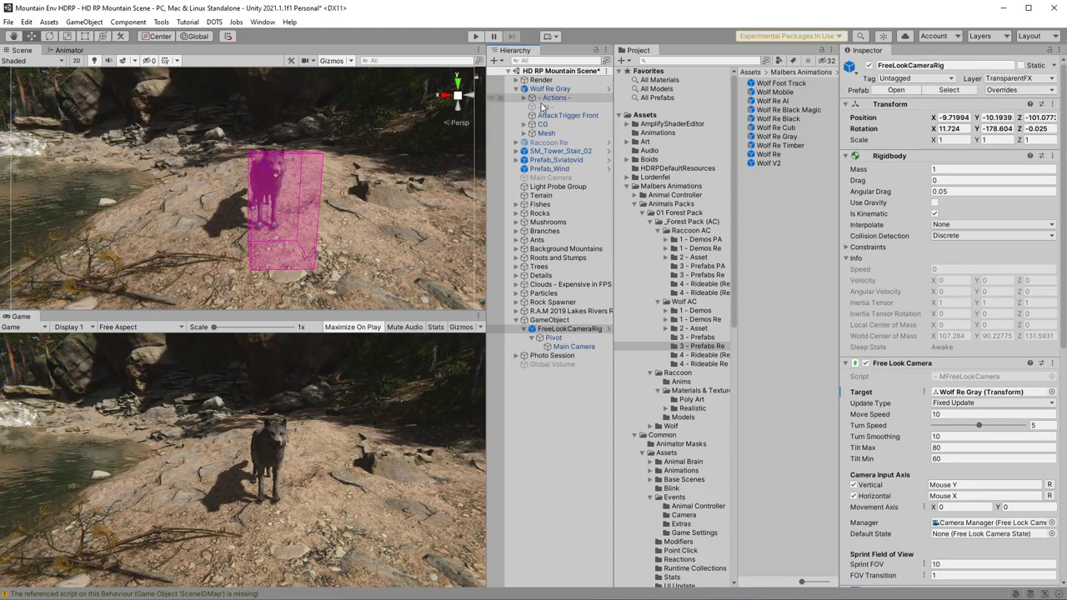
{"action": "left_click", "coordinate": [526, 98]}
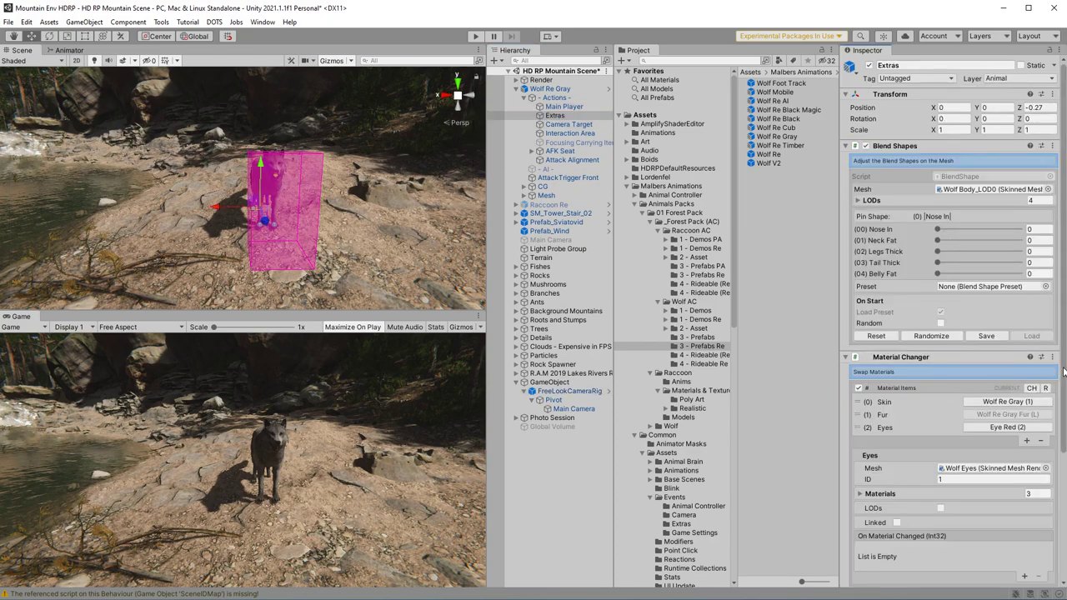
{"action": "scroll", "coordinate": [950, 371], "scroll_direction": "down", "scroll_amount": 5}
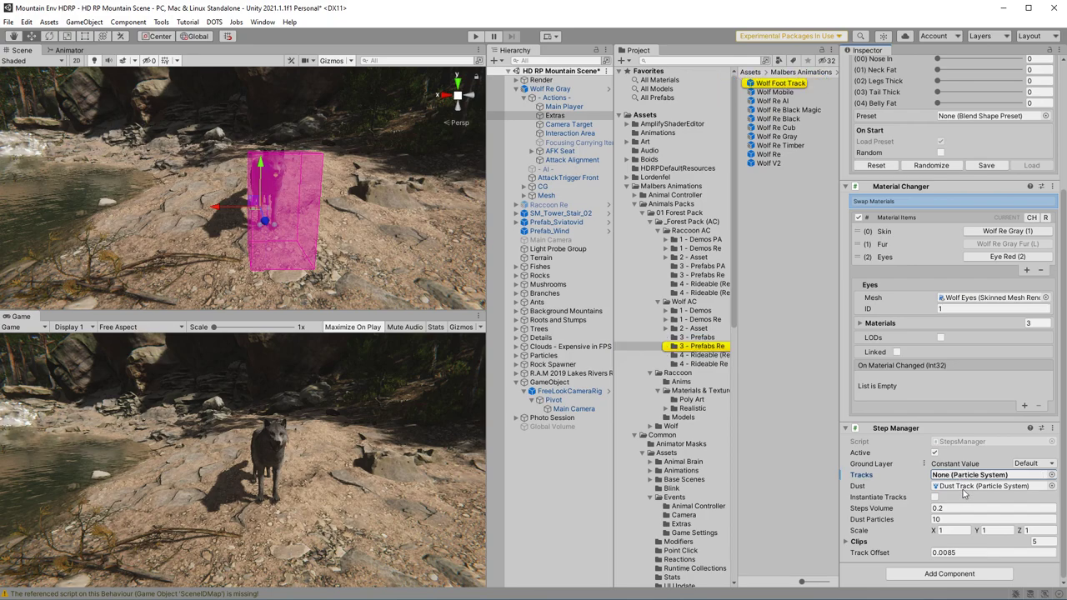
{"action": "left_click", "coordinate": [964, 486]}
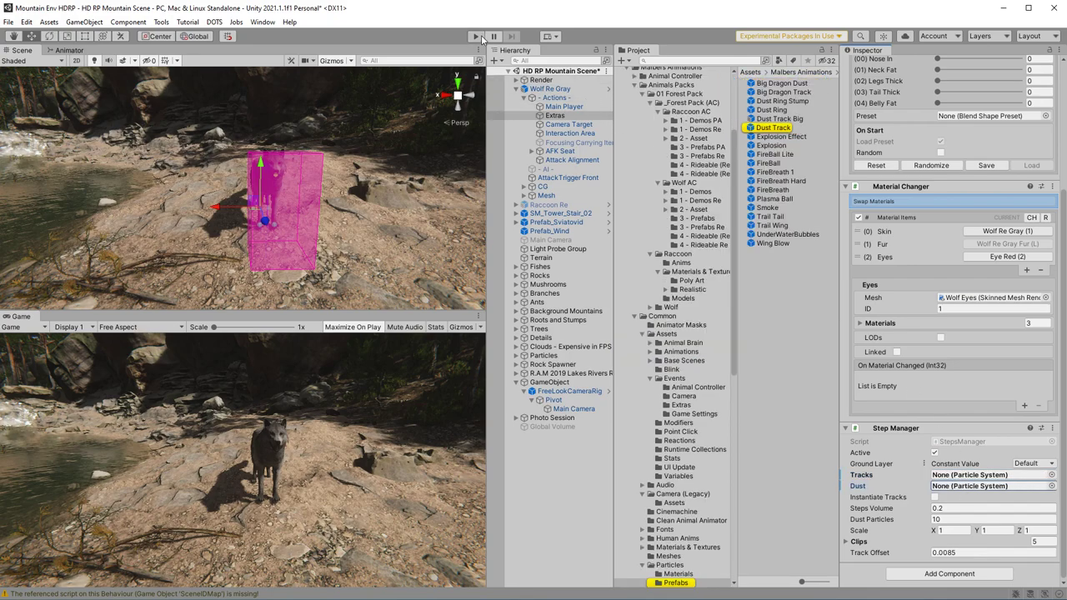
Play the scene, run the wolf across the stony ground and photograph it close up from the front
{"action": "left_click", "coordinate": [477, 36]}
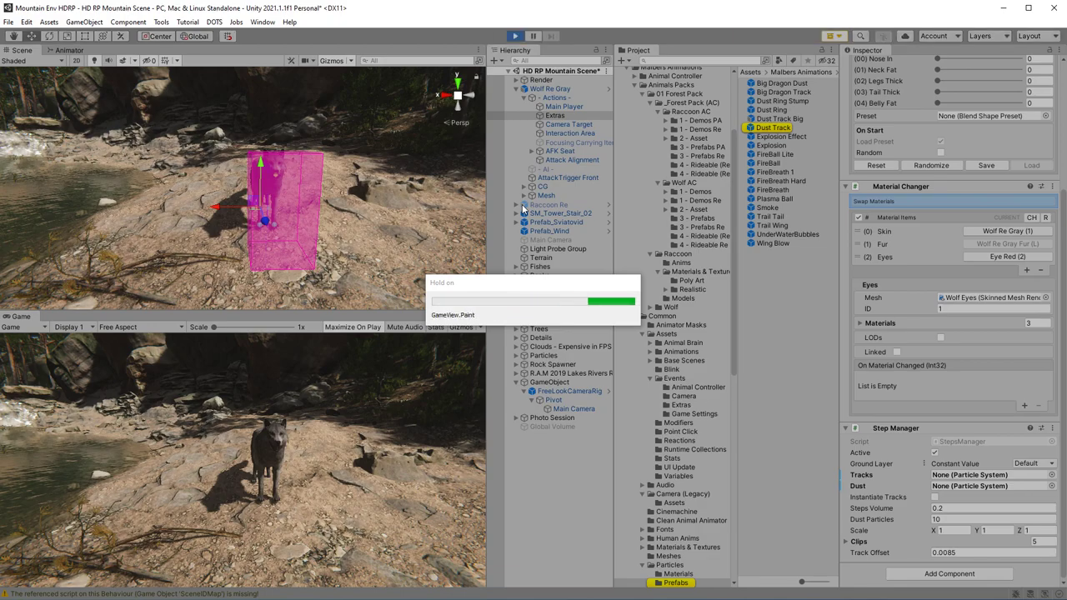
{"action": "key", "text": "w"}
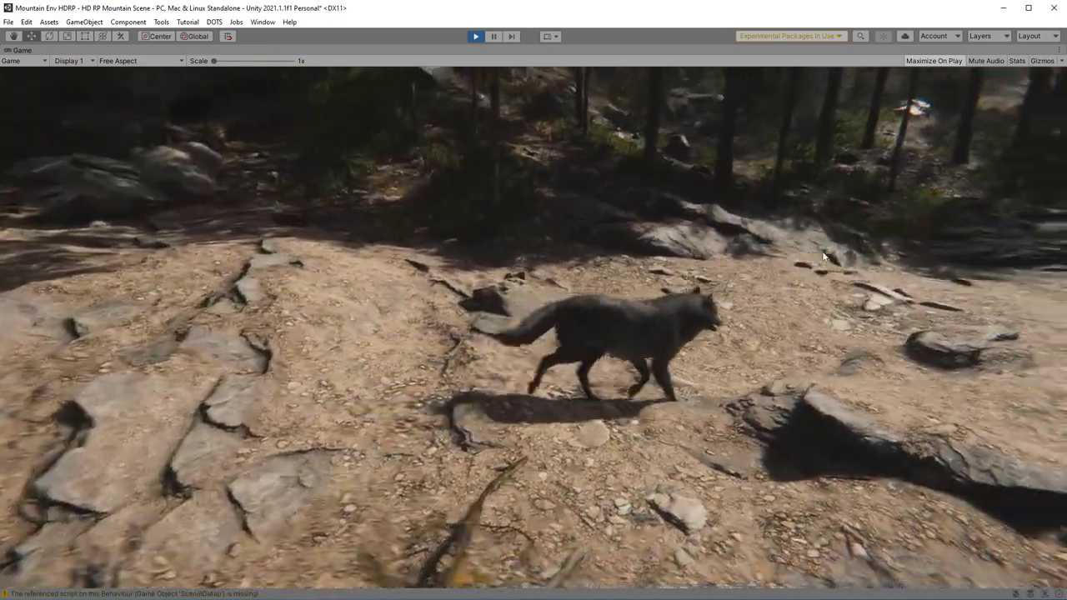
{"action": "key", "text": "p"}
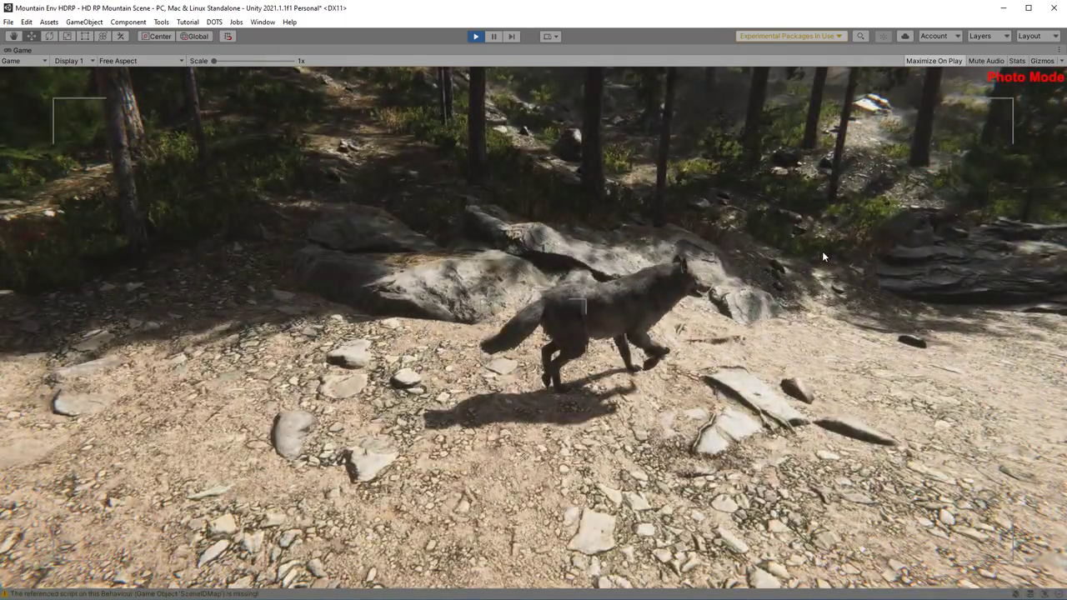
{"action": "key", "text": "w"}
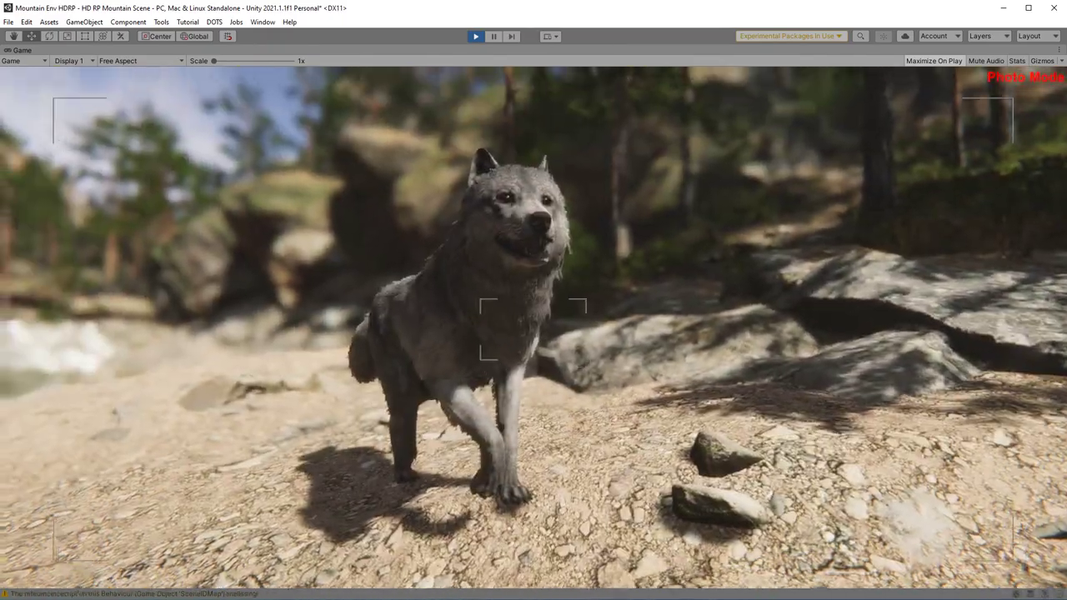
{"action": "key", "text": "space"}
{"action": "key", "text": "space"}
{"action": "key", "text": "p"}
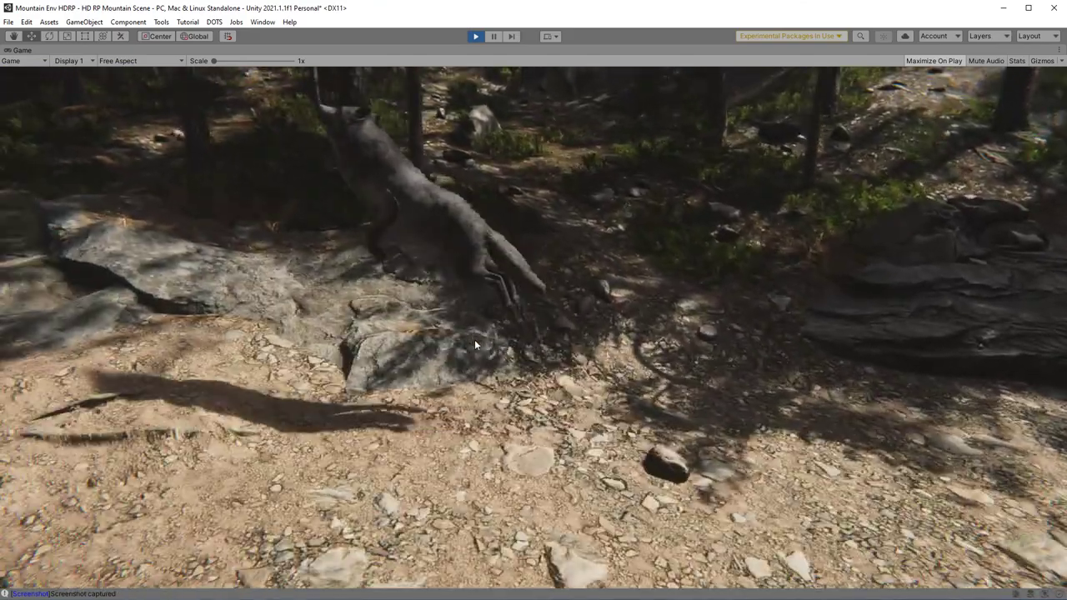
Enter photo mode on the leaping wolf, then capture the wolf up close as it walks past the rocks
{"action": "key", "text": "p"}
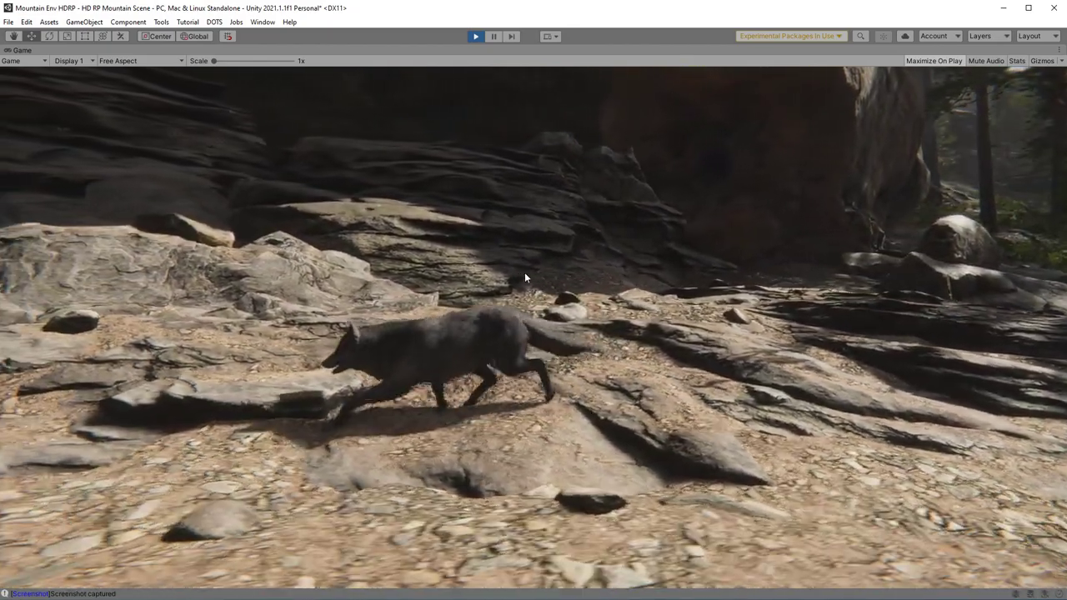
{"action": "key", "text": "p"}
{"action": "mouse_move", "coordinate": [518, 249]}
{"action": "right_mouse_down"}
{"action": "mouse_move", "coordinate": [519, 279]}
{"action": "mouse_move", "coordinate": [538, 250]}
{"action": "right_mouse_up"}
{"action": "key", "text": "w"}
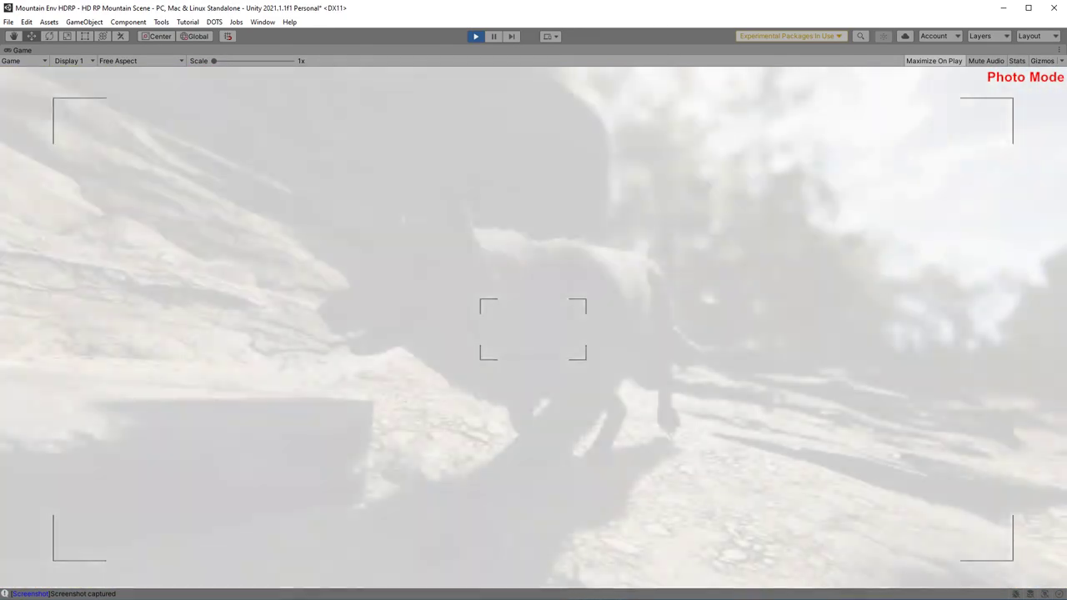
{"action": "key", "text": "space"}
Turn the wolf, frame it in photo mode from behind overlooking the water, and stop play mode
{"action": "key", "text": "d"}
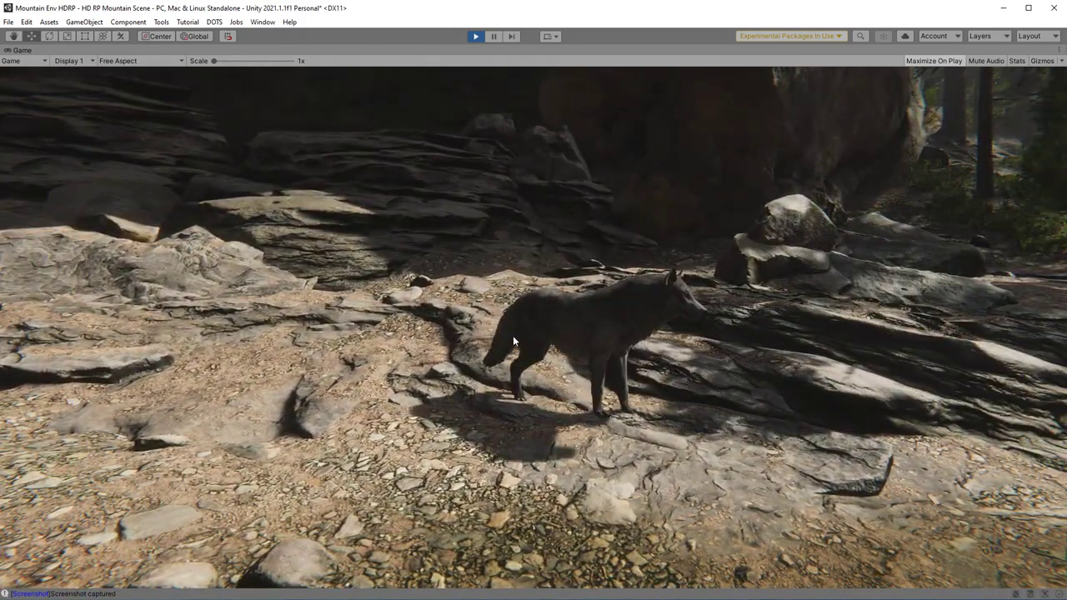
{"action": "key", "text": "p"}
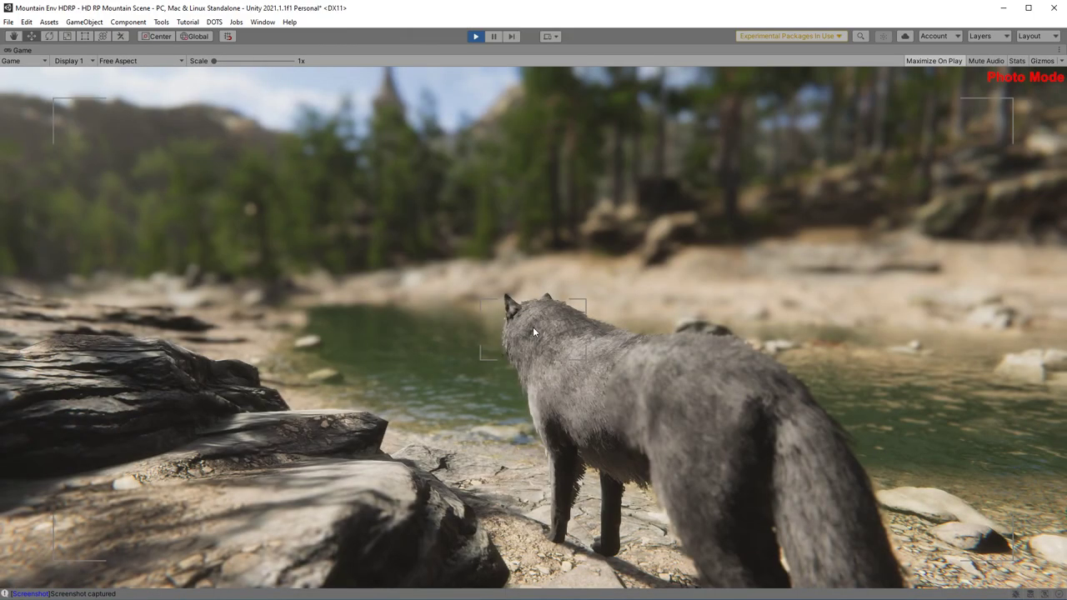
{"action": "left_click", "coordinate": [598, 124]}
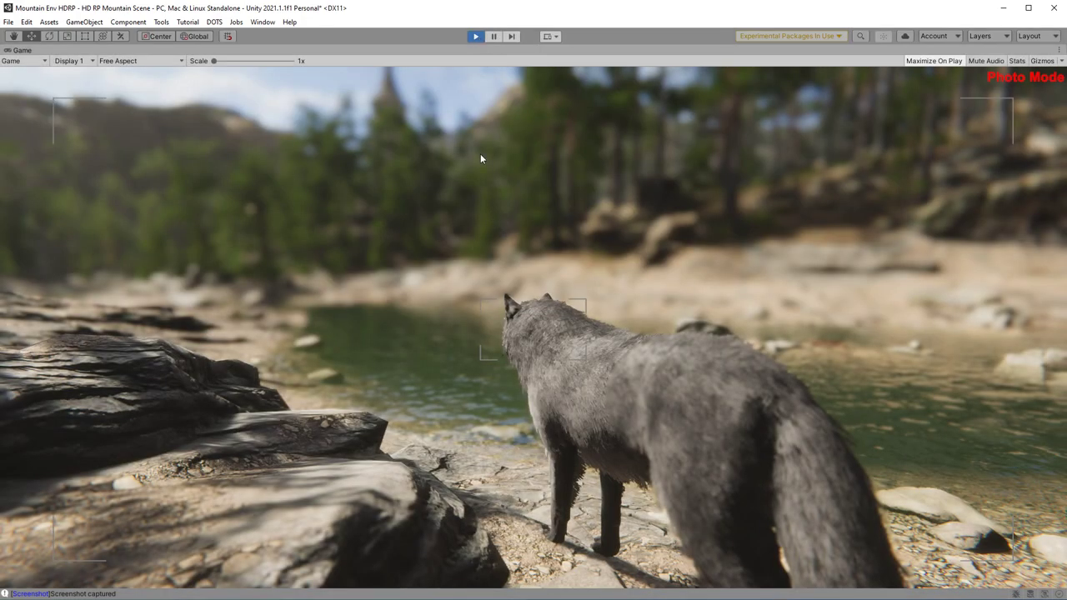
{"action": "key", "text": "ctrl+p"}
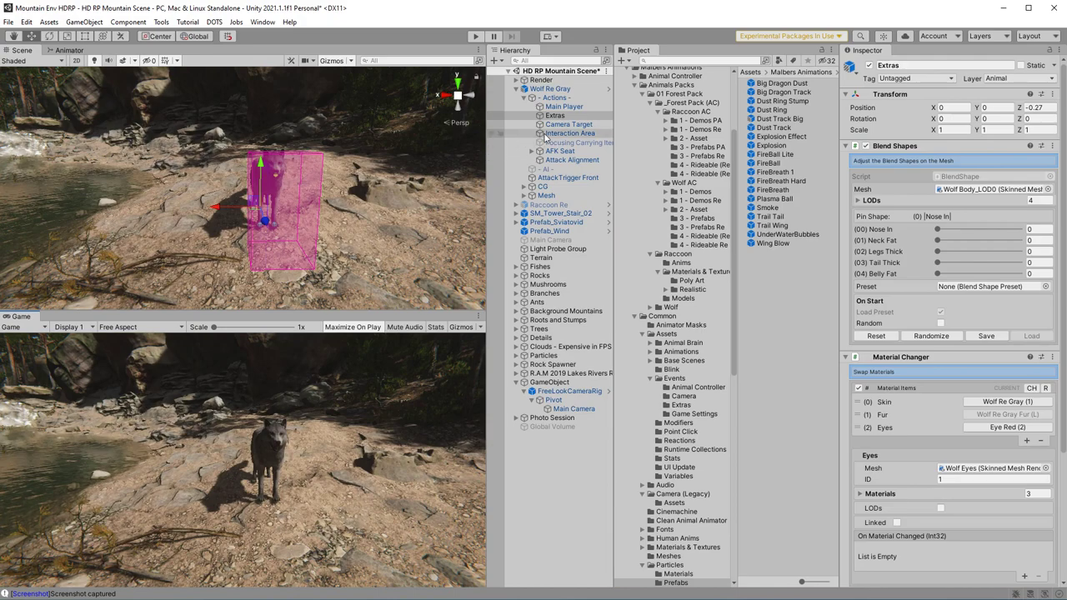
Deactivate Wolf Re Gray and place the Irval Dragon Realistic prefab from the Irval AC 3 - Prefabs folder on the stony riverbank
{"action": "left_click", "coordinate": [550, 88]}
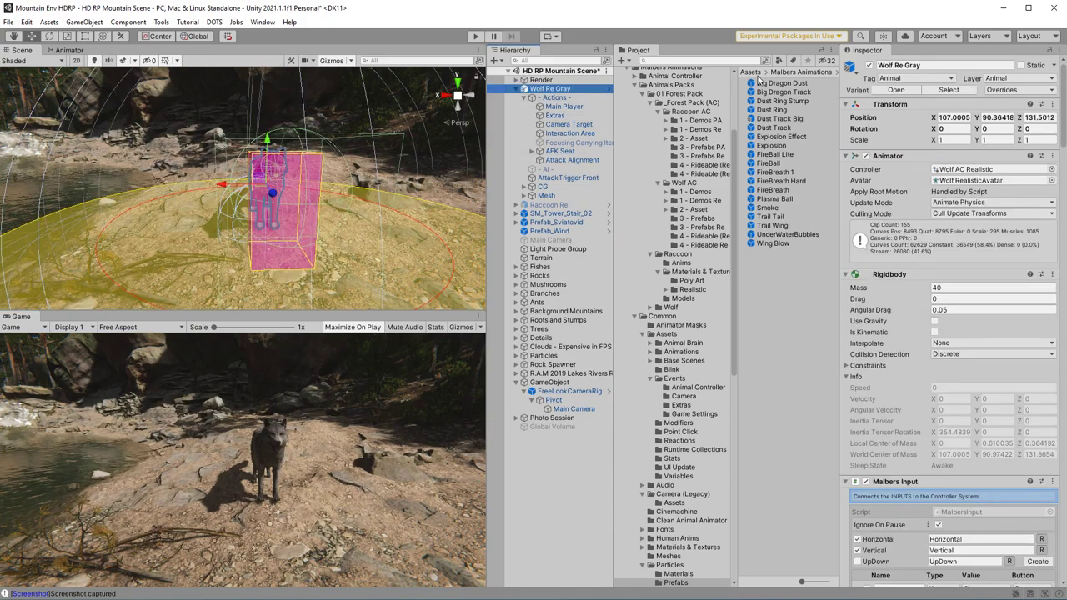
{"action": "left_click", "coordinate": [869, 66]}
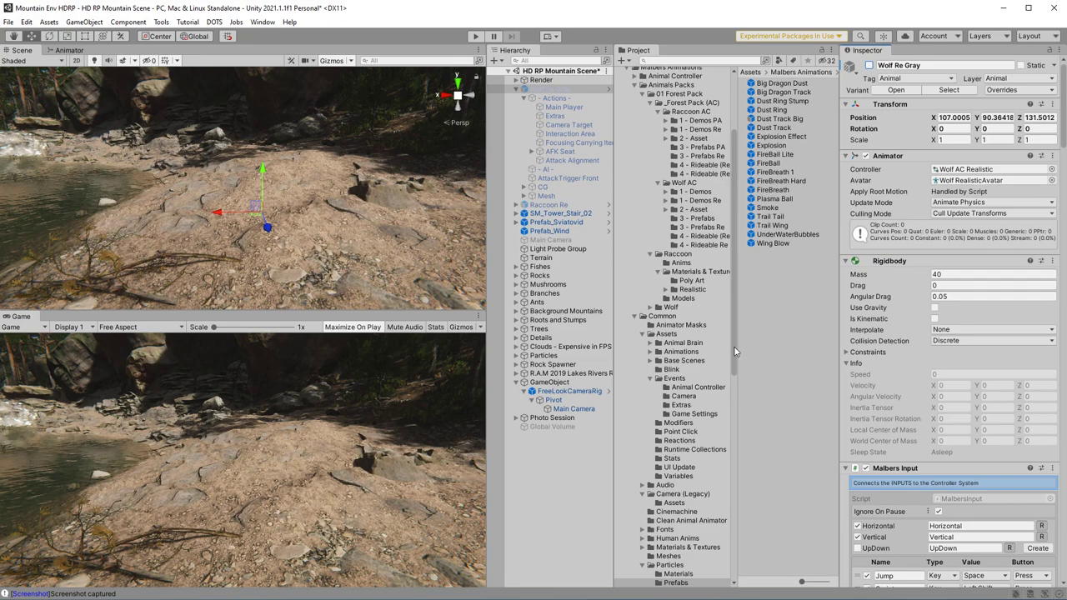
{"action": "scroll", "coordinate": [733, 367], "scroll_direction": "down", "scroll_amount": 3}
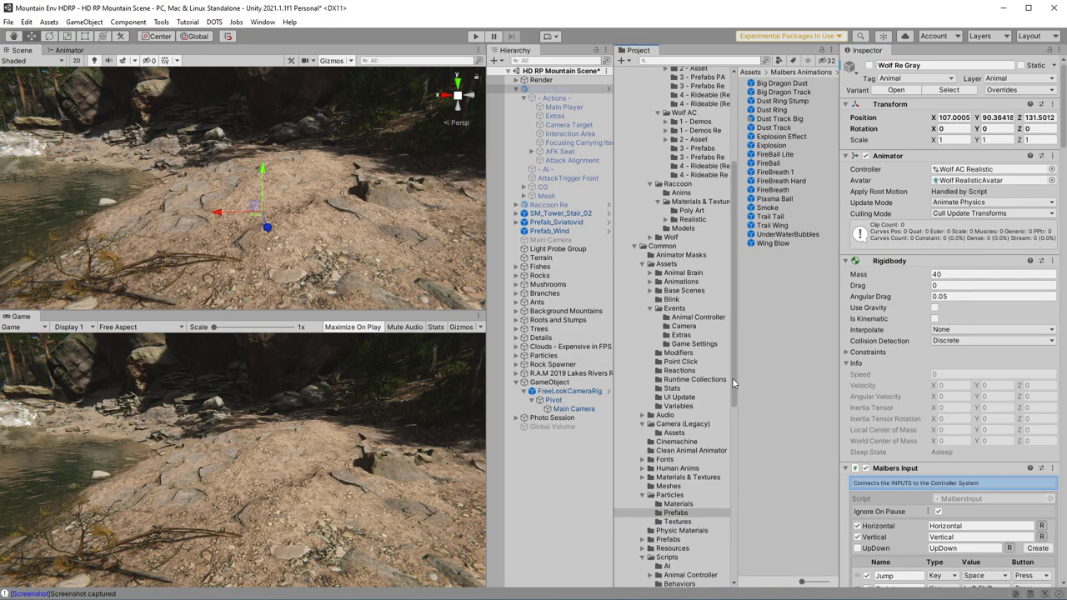
{"action": "scroll", "coordinate": [732, 378], "scroll_direction": "up", "scroll_amount": 3}
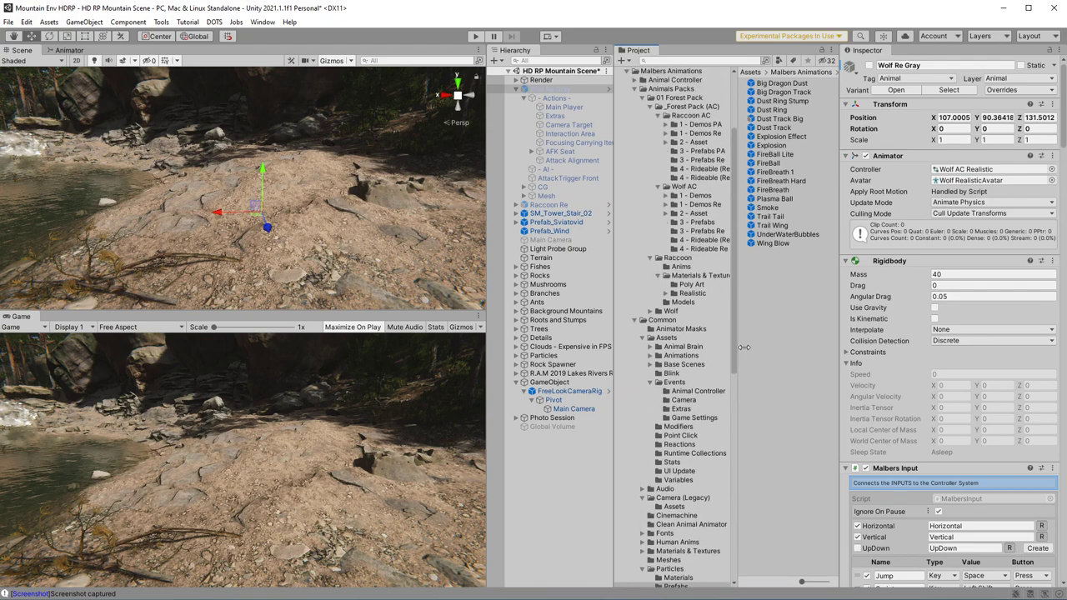
{"action": "scroll", "coordinate": [744, 347], "scroll_direction": "down", "scroll_amount": 5}
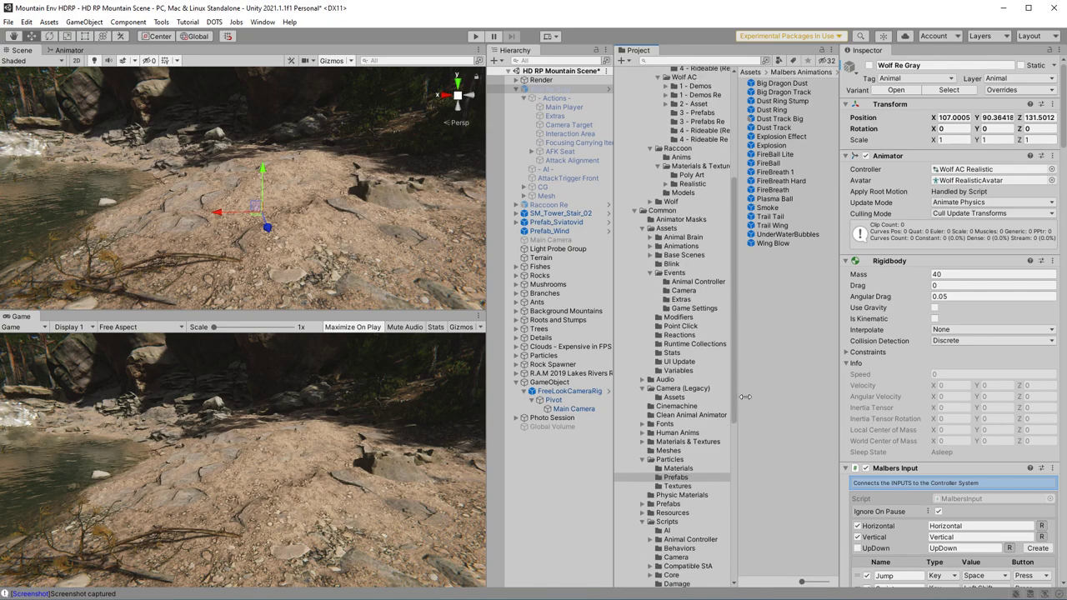
{"action": "left_click", "coordinate": [636, 212]}
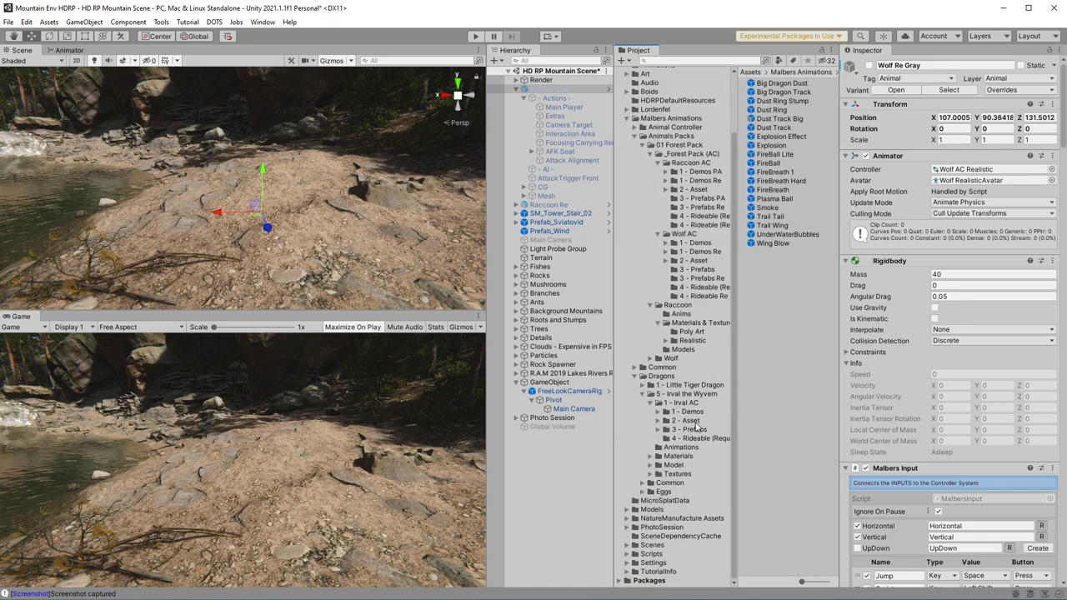
{"action": "right_click_drag", "start_coordinate": [372, 252], "coordinate": [186, 249]}
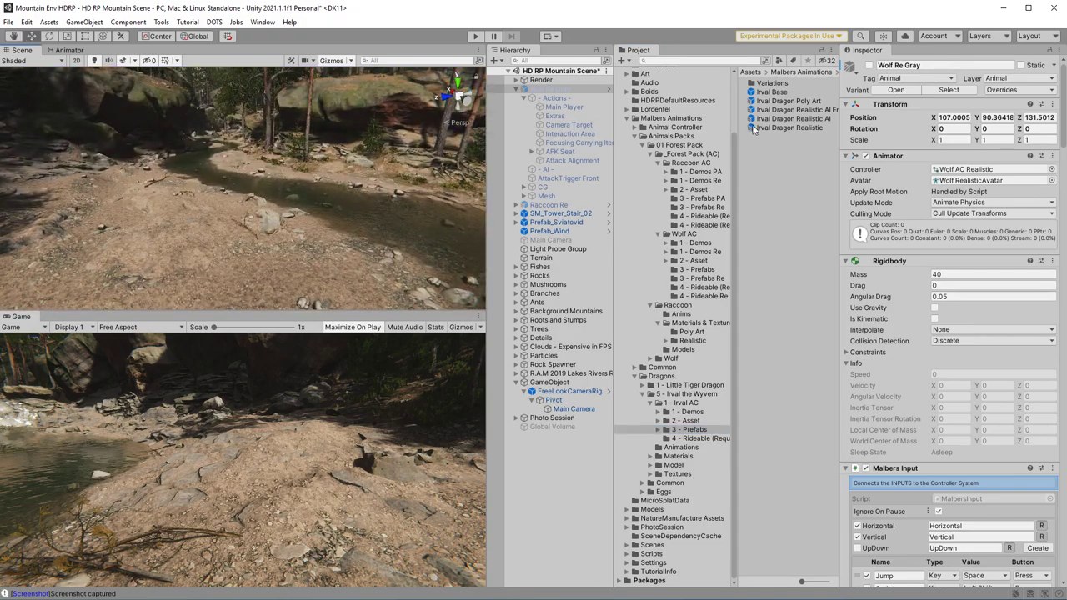
{"action": "left_click_drag", "start_coordinate": [504, 203], "coordinate": [218, 229]}
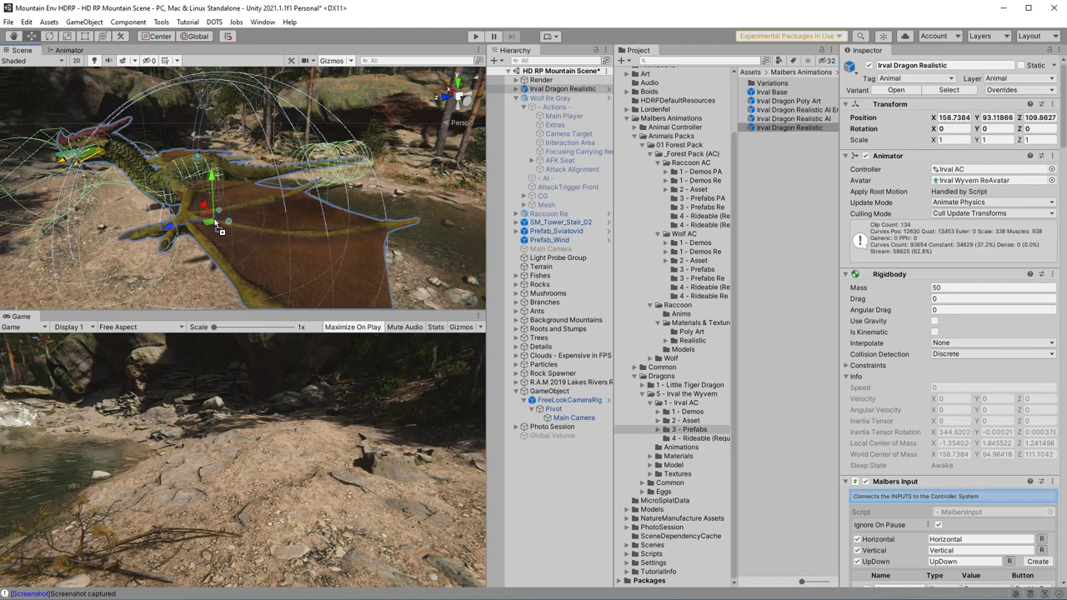
In the Material Changer of the dragon's Extra Components, set the Skin to Irval Concrete and Horn 1 to Irval Horn 11
{"action": "left_click", "coordinate": [517, 89]}
{"action": "left_click", "coordinate": [571, 108]}
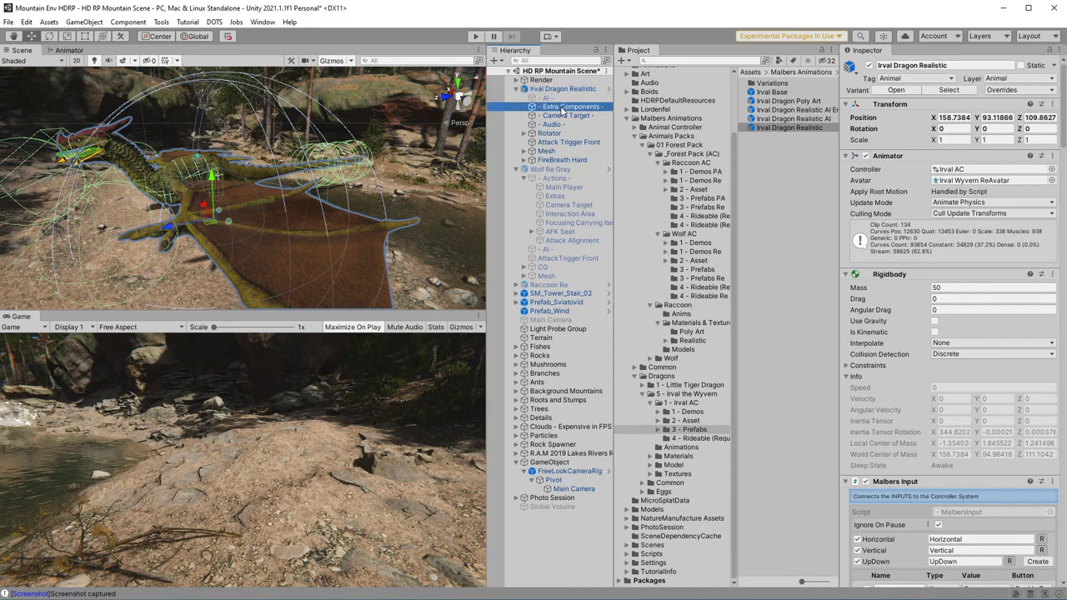
{"action": "scroll", "coordinate": [950, 334], "scroll_direction": "down", "scroll_amount": 5}
{"action": "left_click", "coordinate": [1012, 357]}
{"action": "left_click", "coordinate": [1012, 357]}
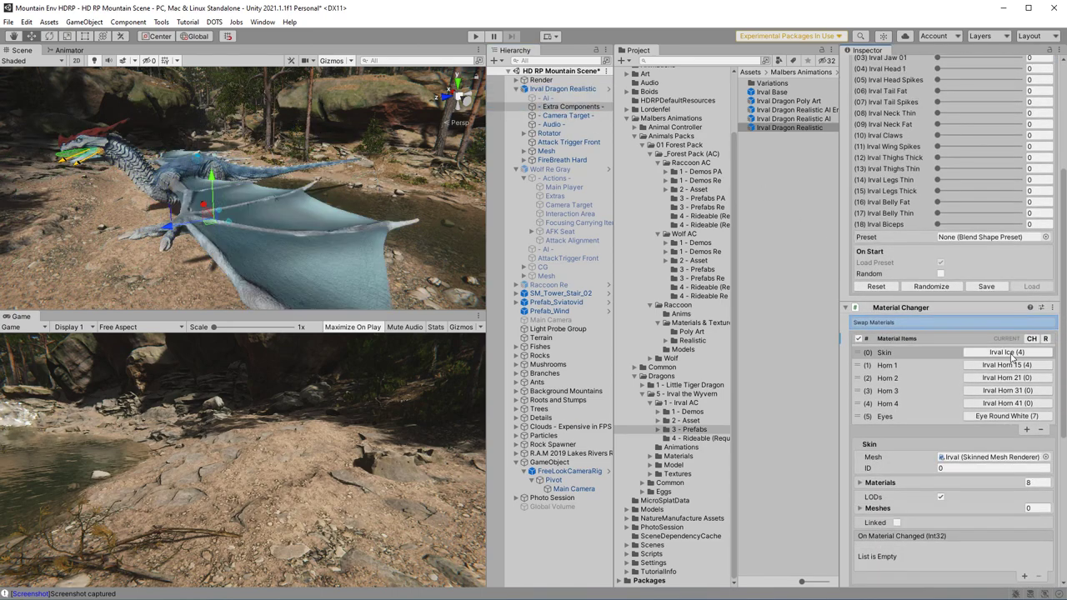
{"action": "left_click", "coordinate": [1012, 356]}
{"action": "left_click", "coordinate": [1012, 357]}
{"action": "left_click", "coordinate": [1012, 357]}
{"action": "left_click", "coordinate": [1012, 357]}
{"action": "left_click", "coordinate": [1013, 357]}
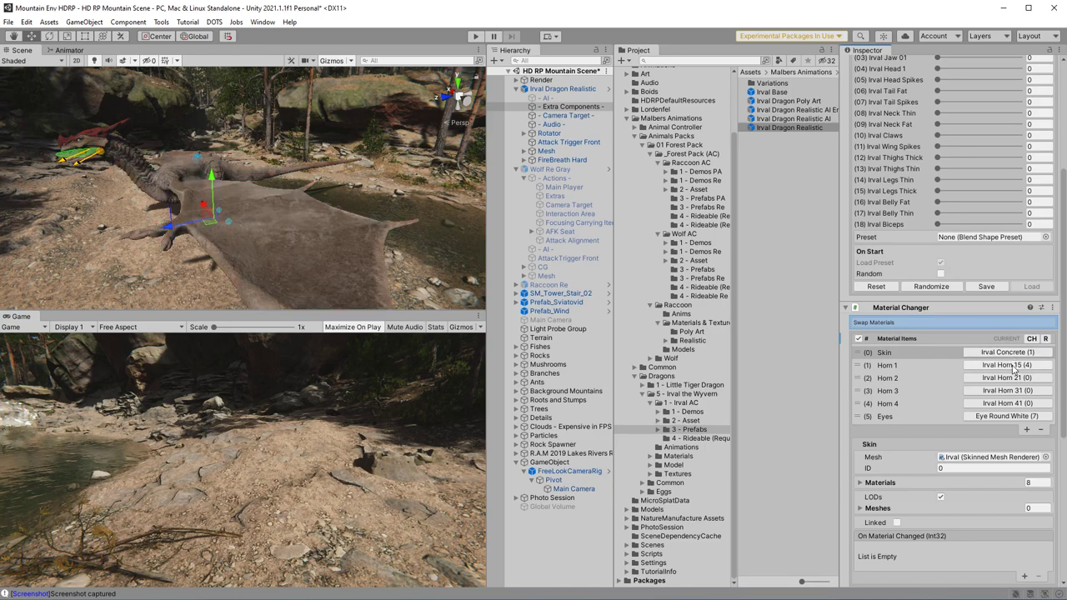
{"action": "left_click", "coordinate": [1012, 365]}
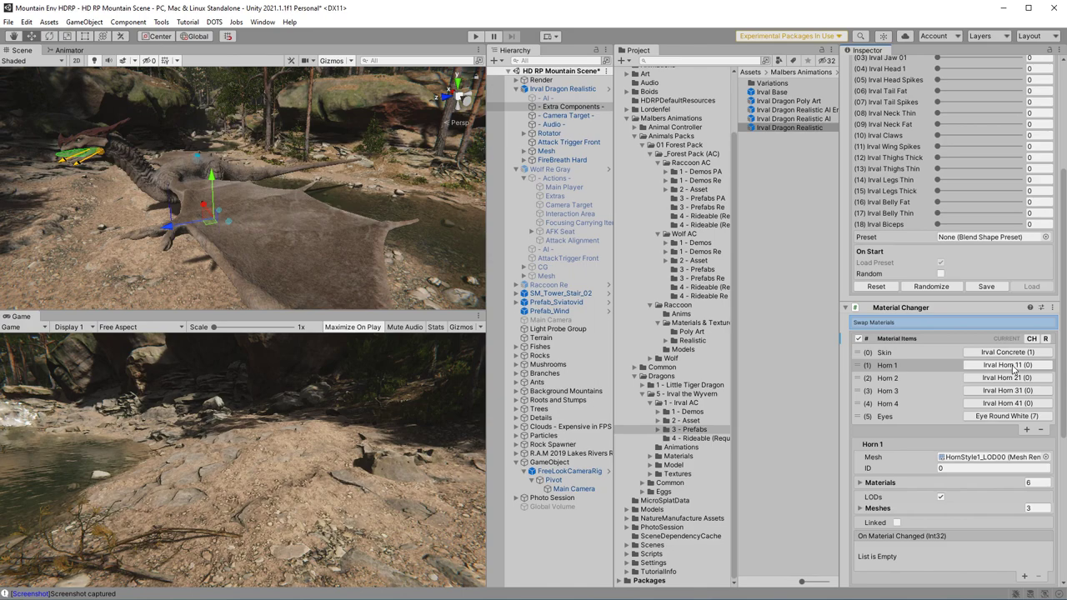
Set the Free Look Camera target of FreeLookCameraRig to Irval Dragon Realistic
{"action": "left_click", "coordinate": [551, 471]}
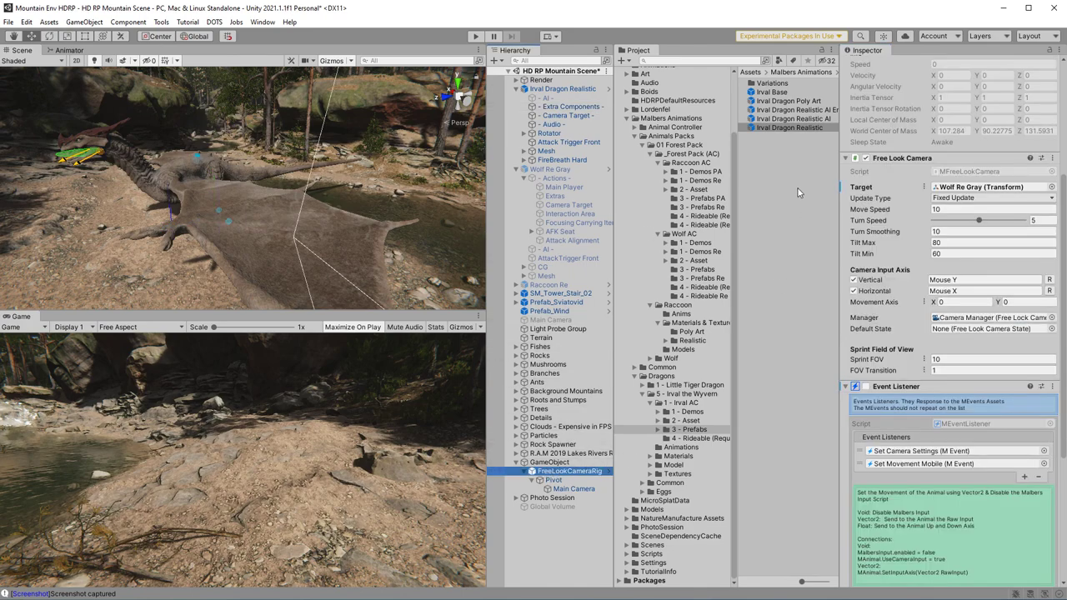
{"action": "left_click_drag", "start_coordinate": [576, 89], "coordinate": [1019, 188]}
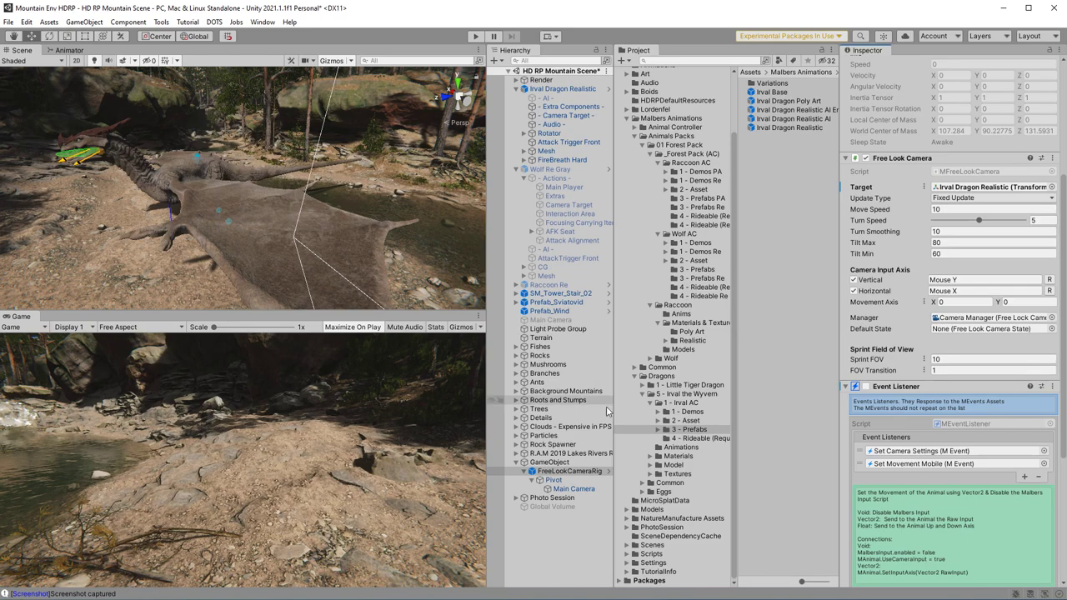
Set the Main Camera's Z position to -10 and align FreeLookCameraRig with the scene view
{"action": "left_click", "coordinate": [571, 490]}
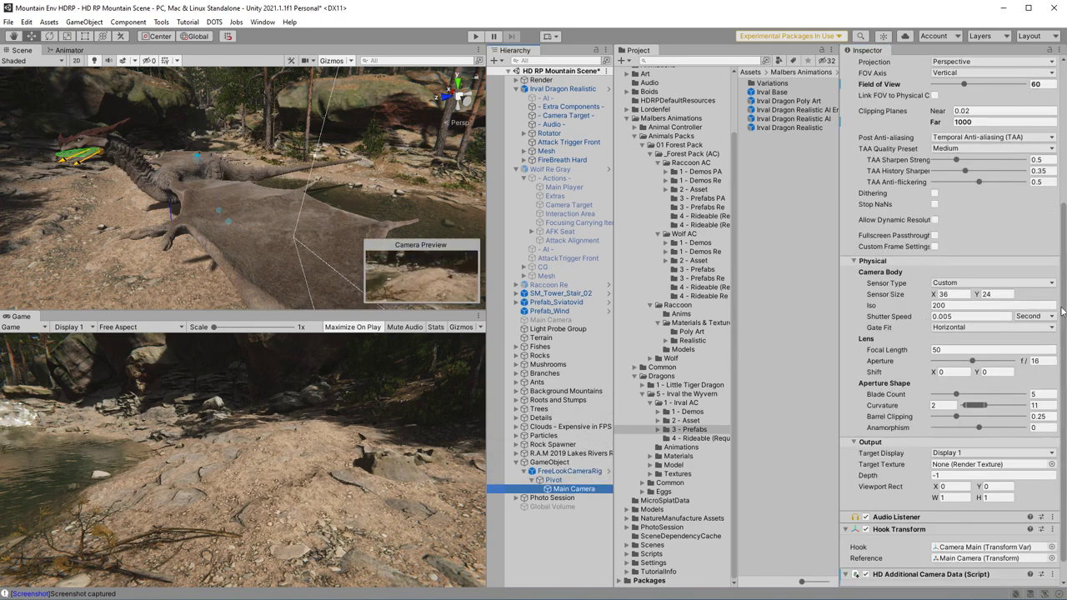
{"action": "scroll", "coordinate": [1065, 288], "scroll_direction": "up", "scroll_amount": 5}
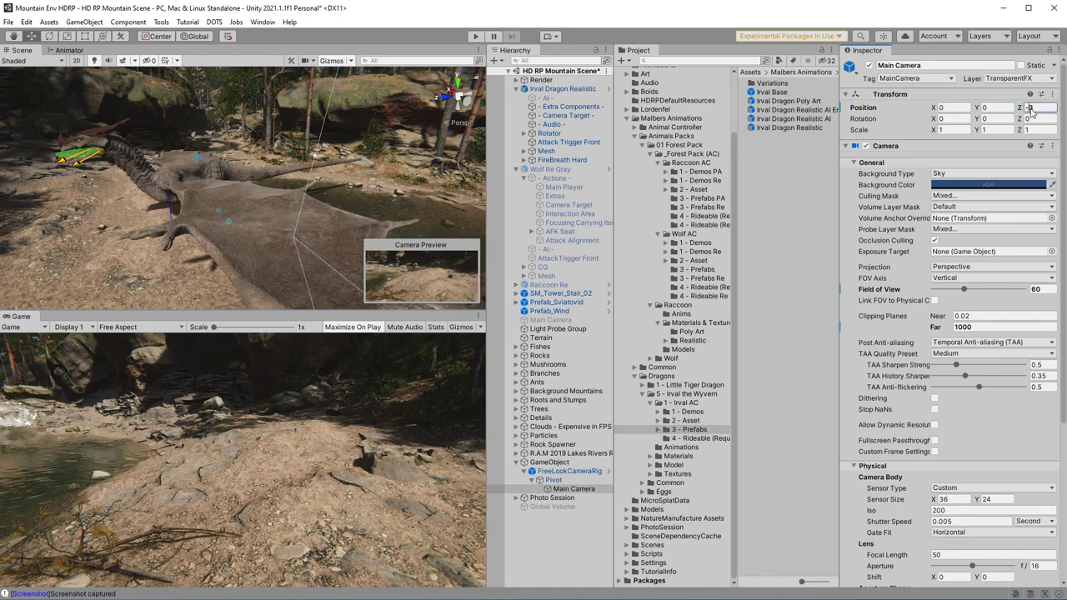
{"action": "type", "text": "-10"}
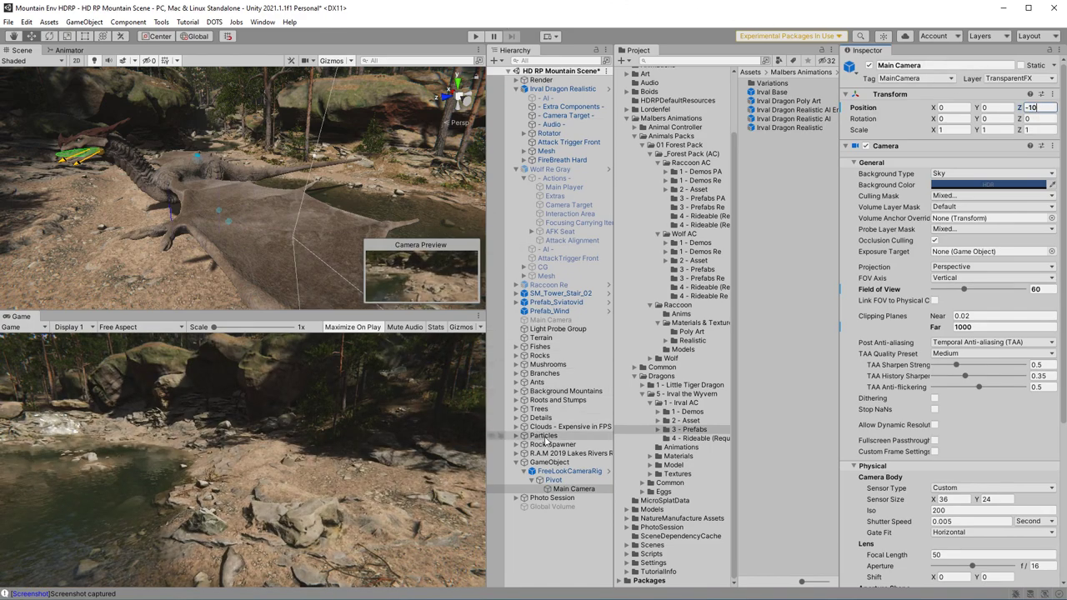
{"action": "left_click", "coordinate": [561, 472]}
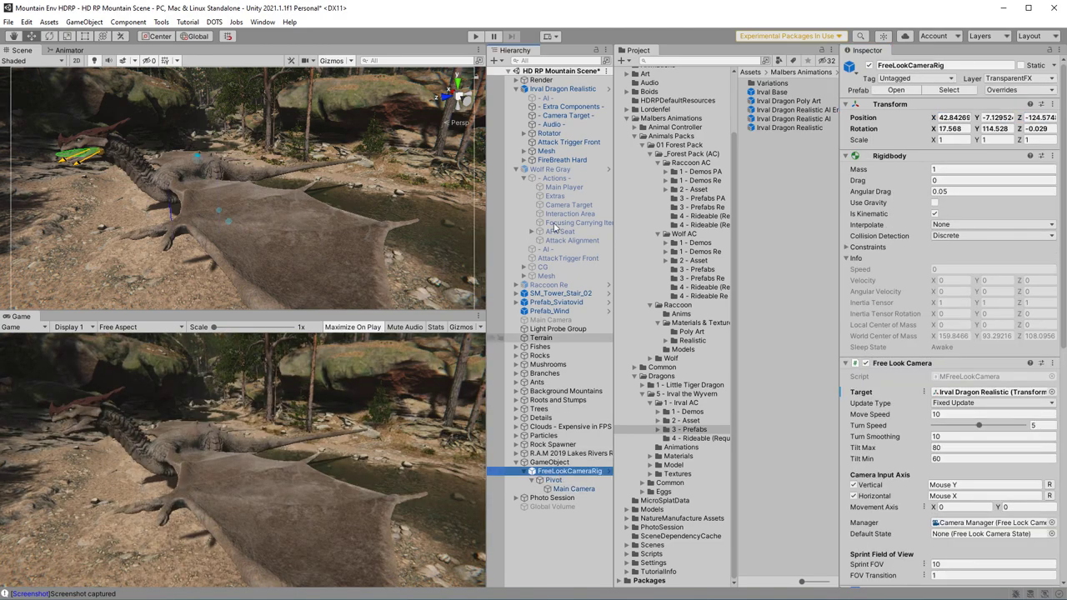
Play the scene and photograph the dragon on the riverbank from the front and from the side beside the water
{"action": "left_click", "coordinate": [476, 37]}
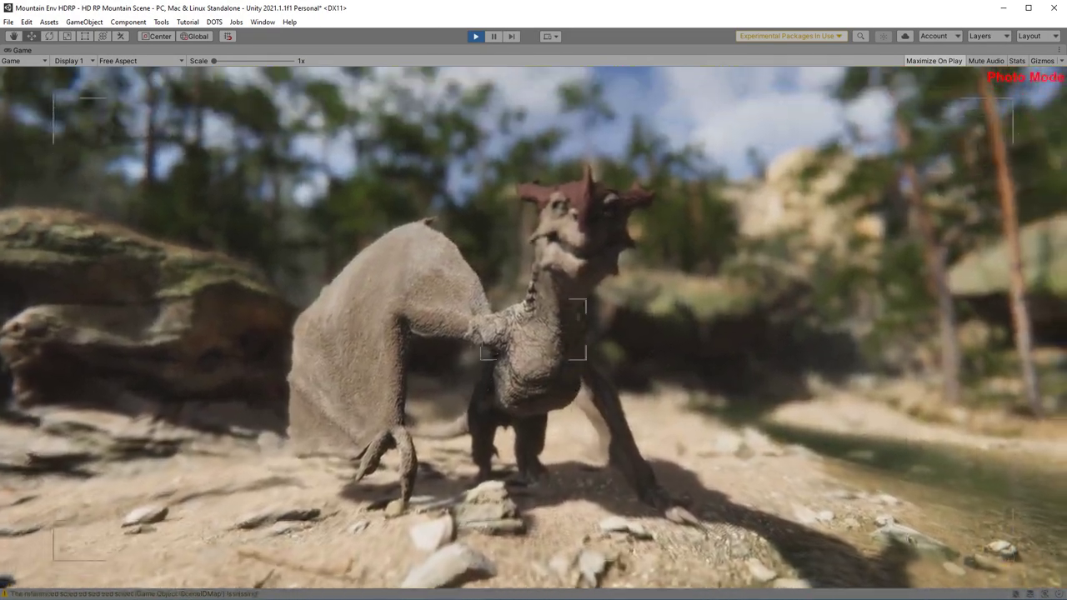
{"action": "key", "text": "space"}
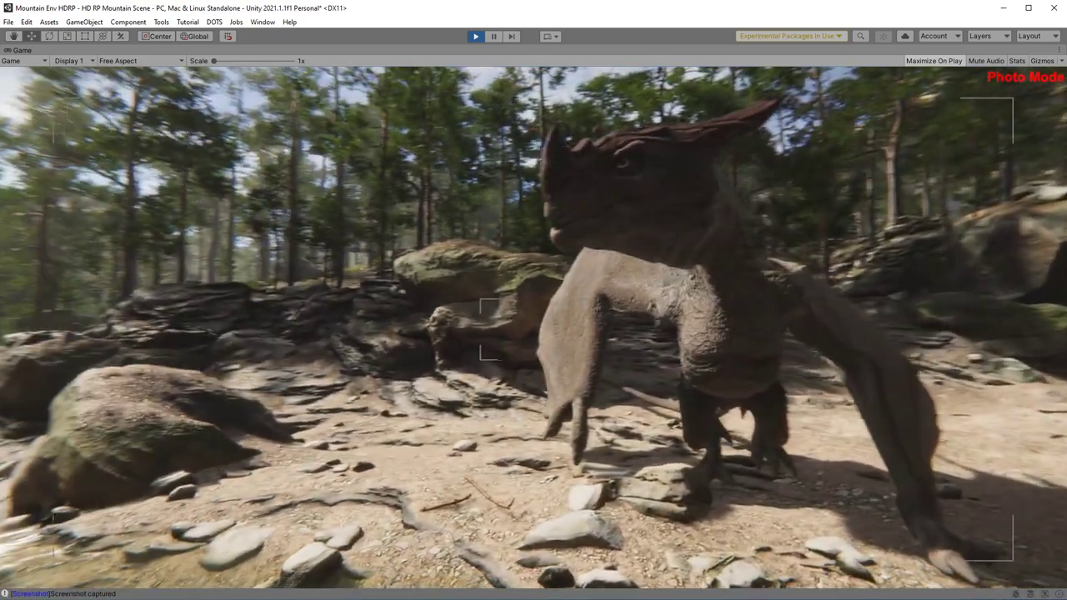
{"action": "key", "text": "F12"}
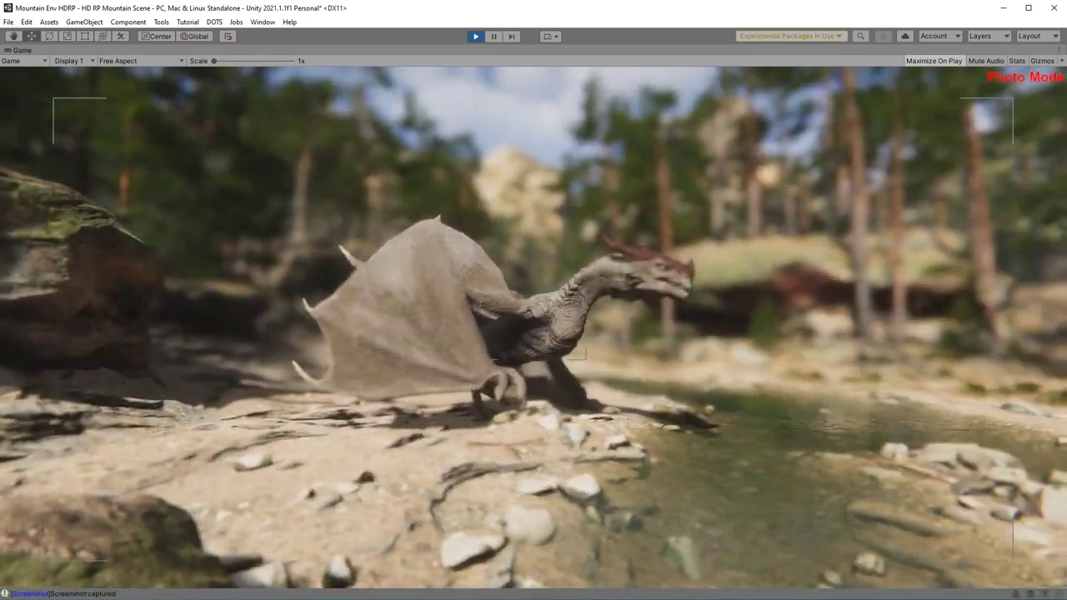
{"action": "key", "text": "F12"}
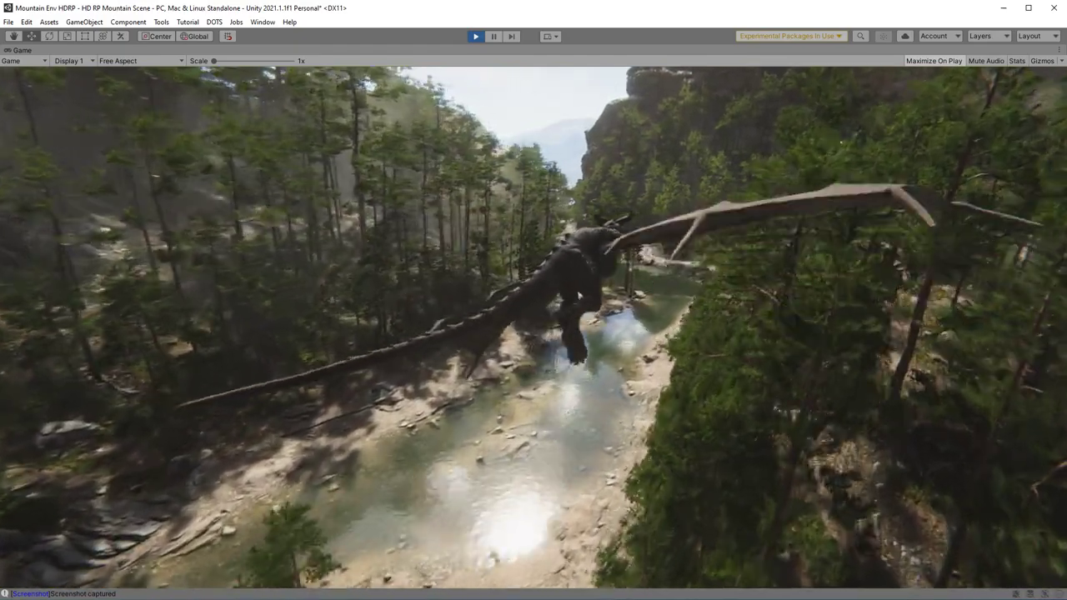
Enter photo mode on the dragon flying over the river and capture it from below in front, against the sky
{"action": "key", "text": "p"}
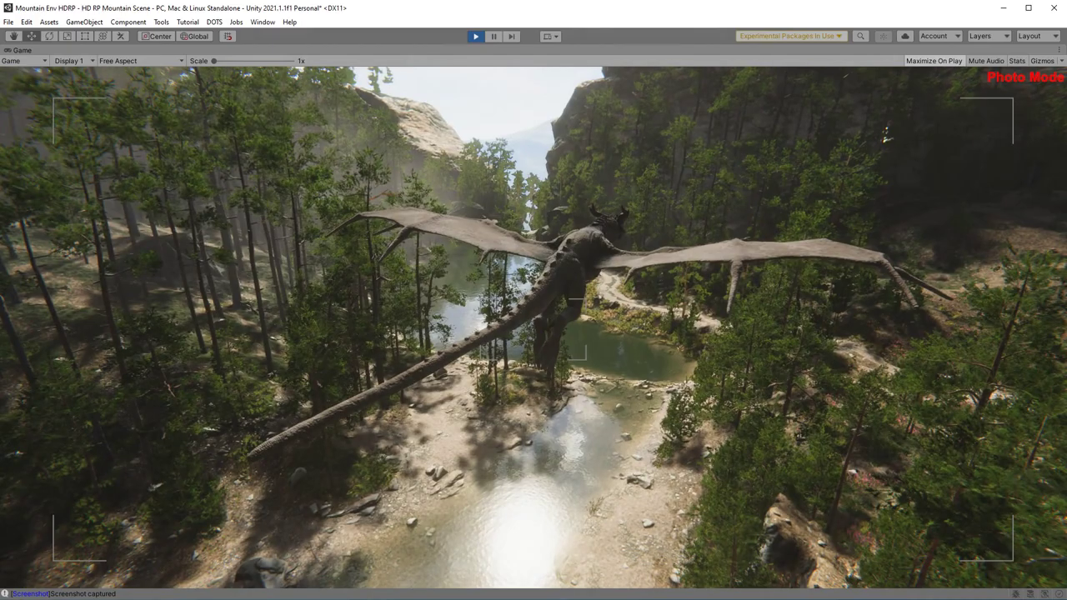
{"action": "right_click_drag", "start_coordinate": [771, 328], "coordinate": [567, 300]}
{"action": "key", "text": "w"}
{"action": "key", "text": "d"}
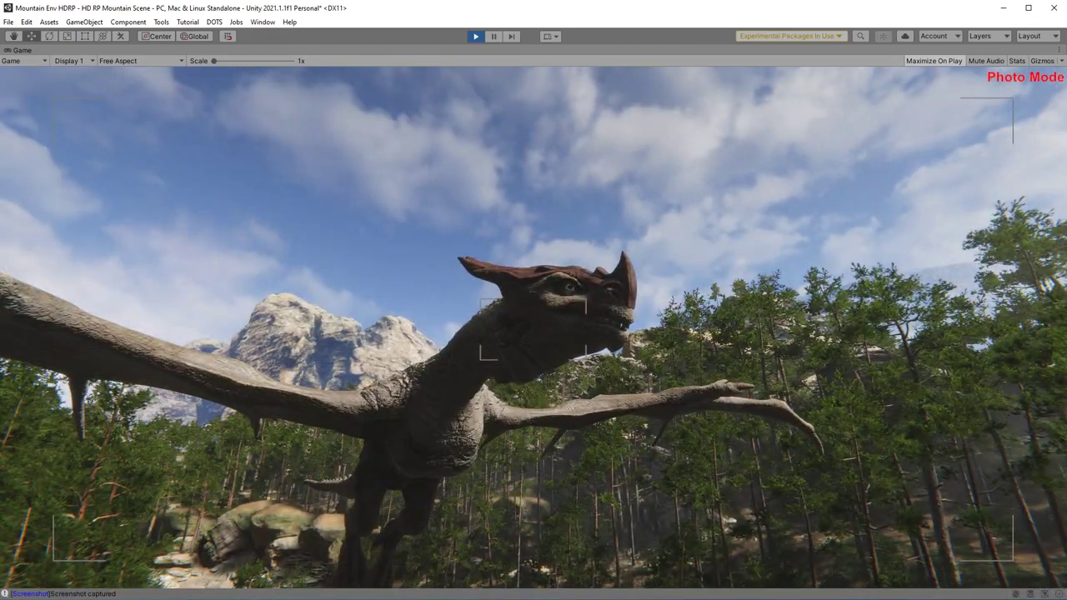
{"action": "key", "text": "space"}
Photograph the flying dragon from directly above with its wings spread over the riverbed
{"action": "key", "text": "d"}
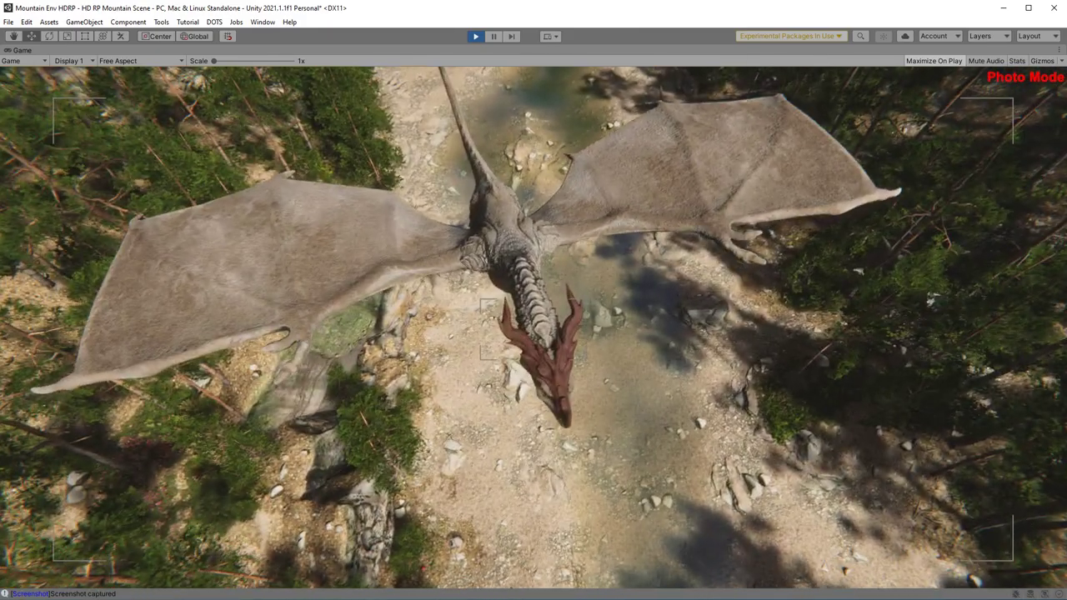
{"action": "key", "text": "space"}
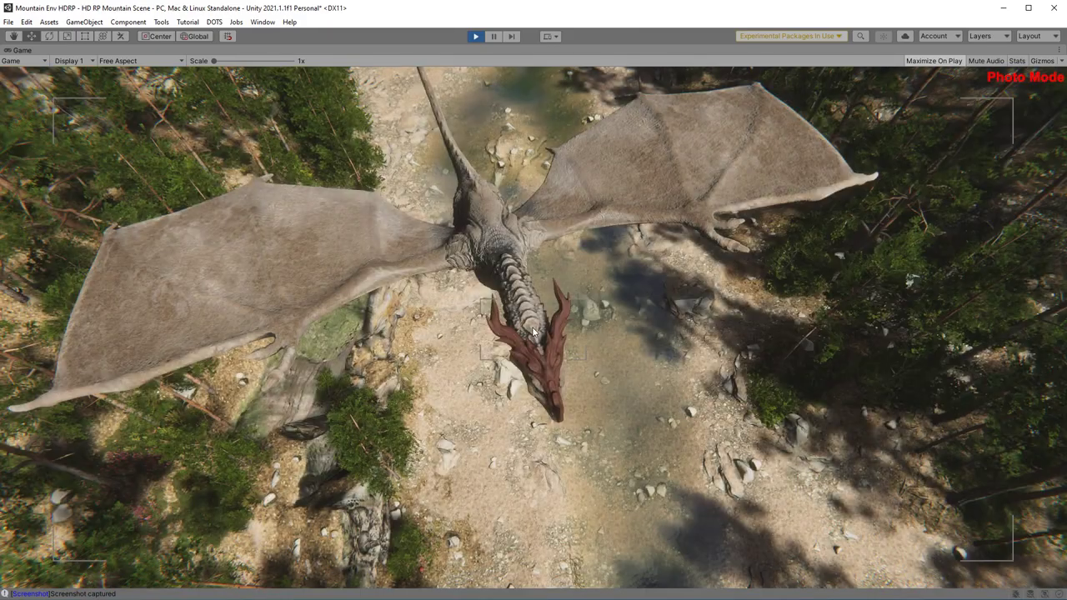
{"action": "key", "text": "Escape"}
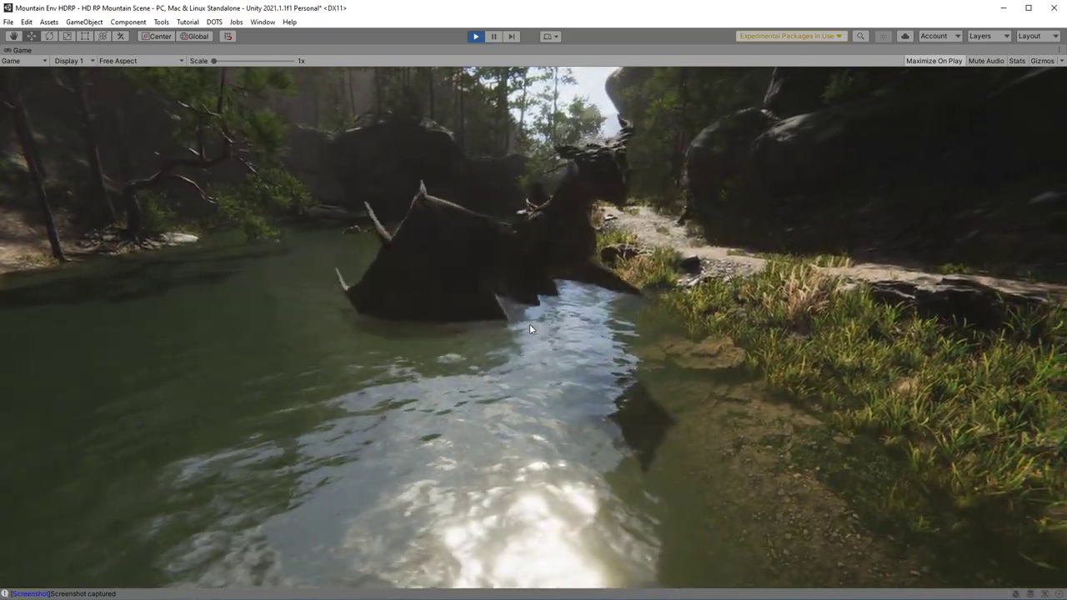
Enter photo mode on the dragon at the grassy shore and move the camera closer to it
{"action": "key", "text": "p"}
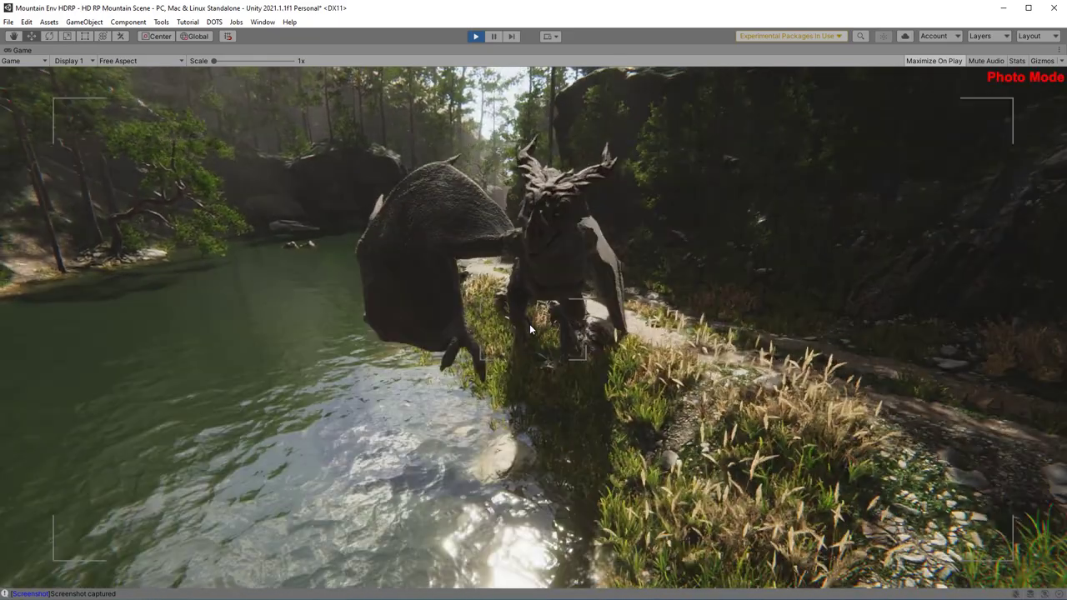
{"action": "key", "text": "w"}
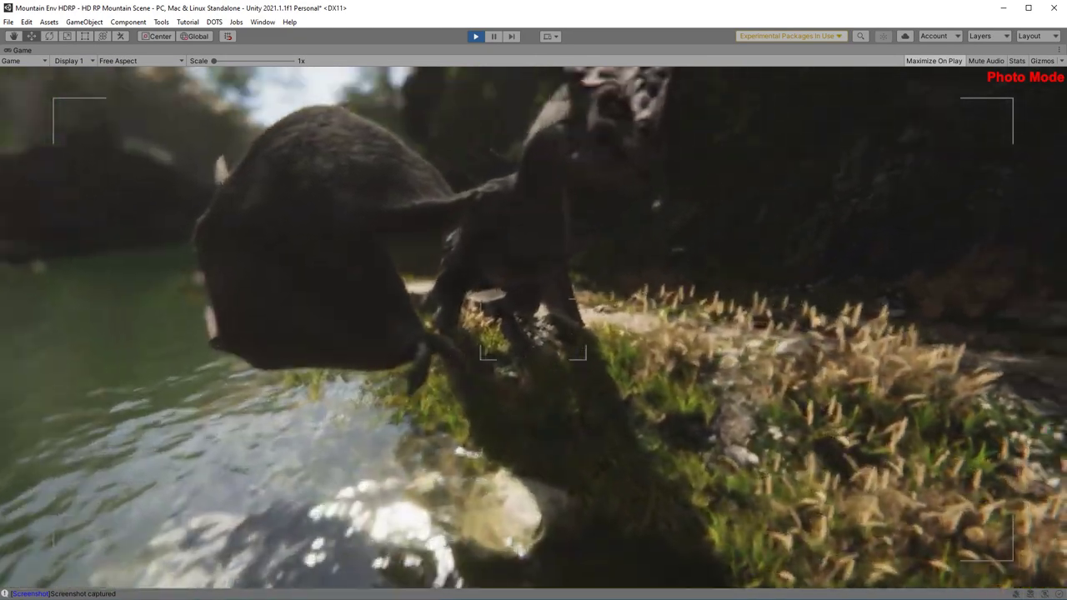